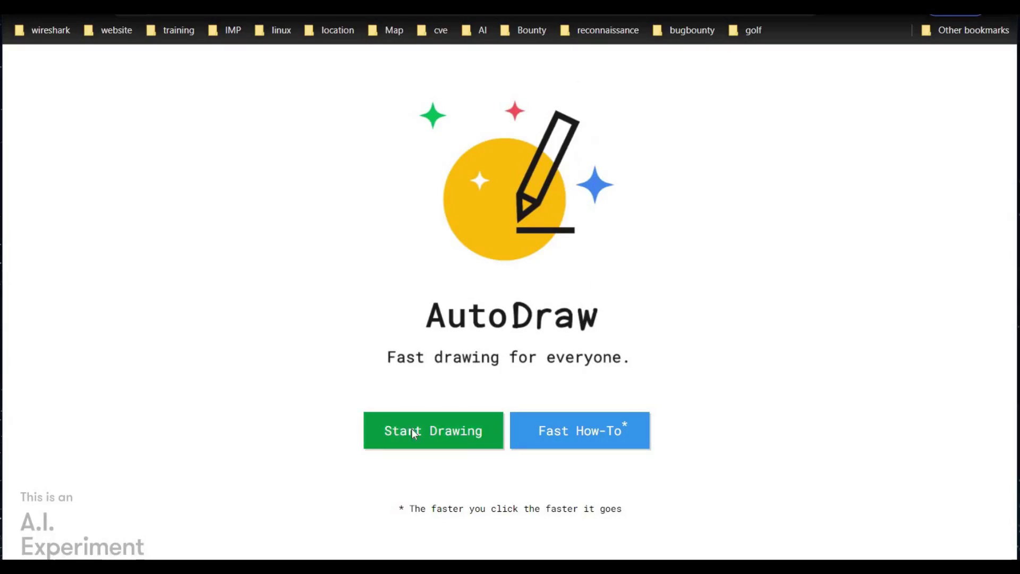
Step: Start a new drawing and sketch the stick figure's head, neck, body and a foot
left_click(411, 428)
left_click_drag(459, 295, 455, 327)
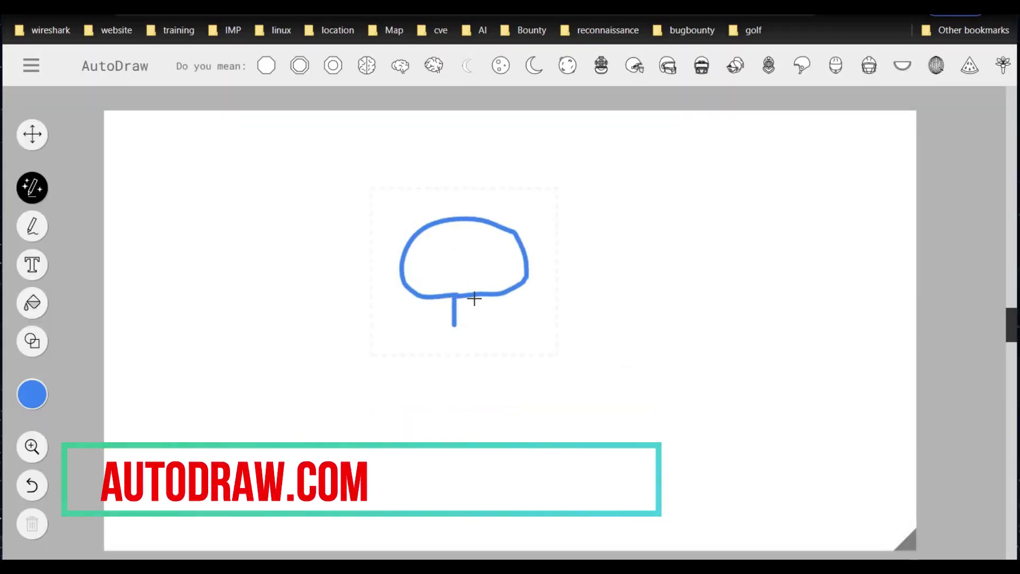
mouse_move(475, 293)
left_mouse_down()
mouse_move(475, 328)
mouse_move(398, 328)
left_mouse_up()
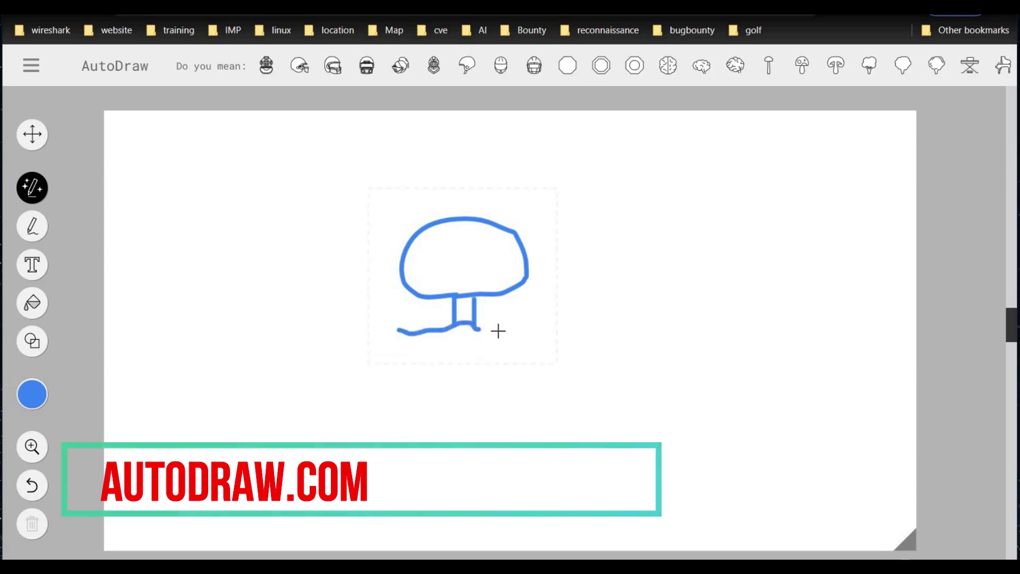
left_click_drag(479, 328, 529, 328)
left_click_drag(397, 330, 403, 407)
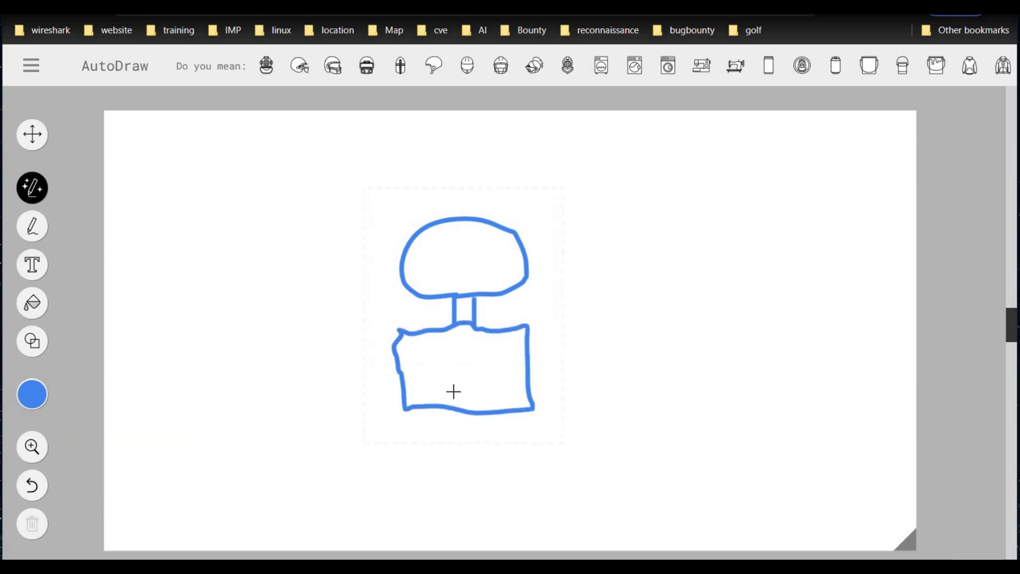
left_click_drag(443, 458, 412, 464)
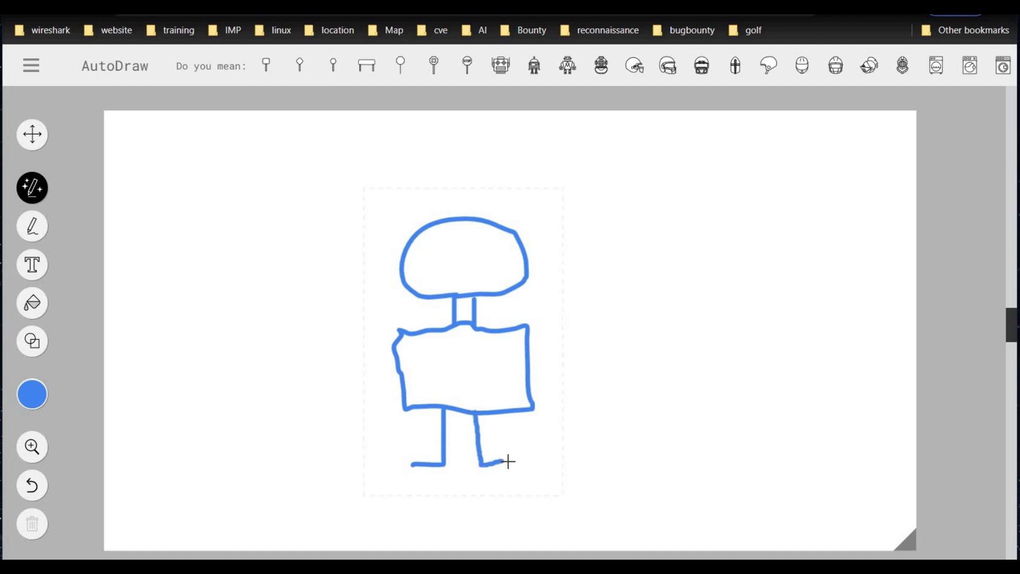
Step: Add an eye and raised arms with fingers, then swap in the handball player suggestion
mouse_move(427, 240)
left_mouse_down()
mouse_move(444, 236)
mouse_move(460, 267)
left_mouse_up()
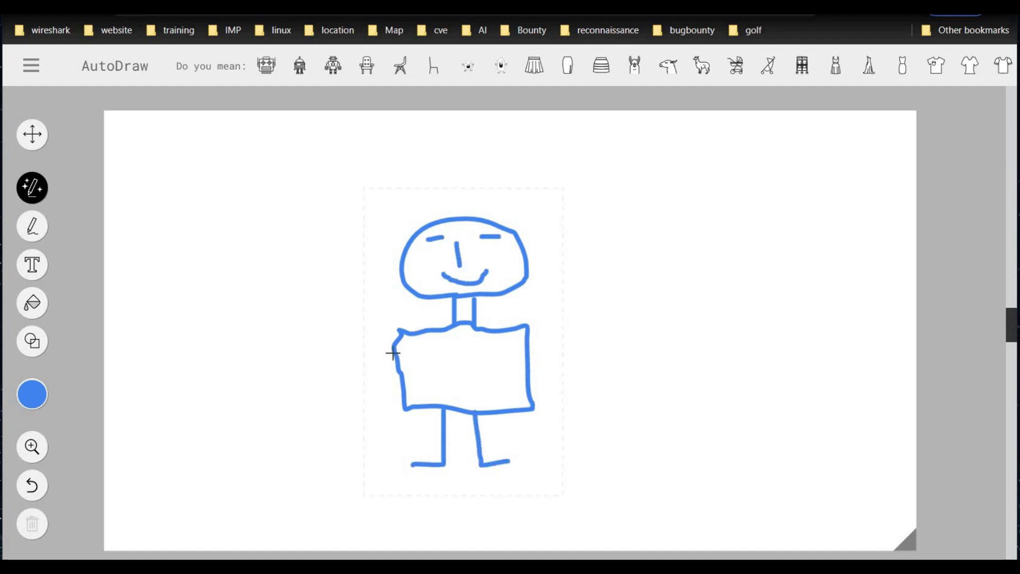
left_click_drag(394, 352, 373, 319)
left_click_drag(322, 263, 328, 283)
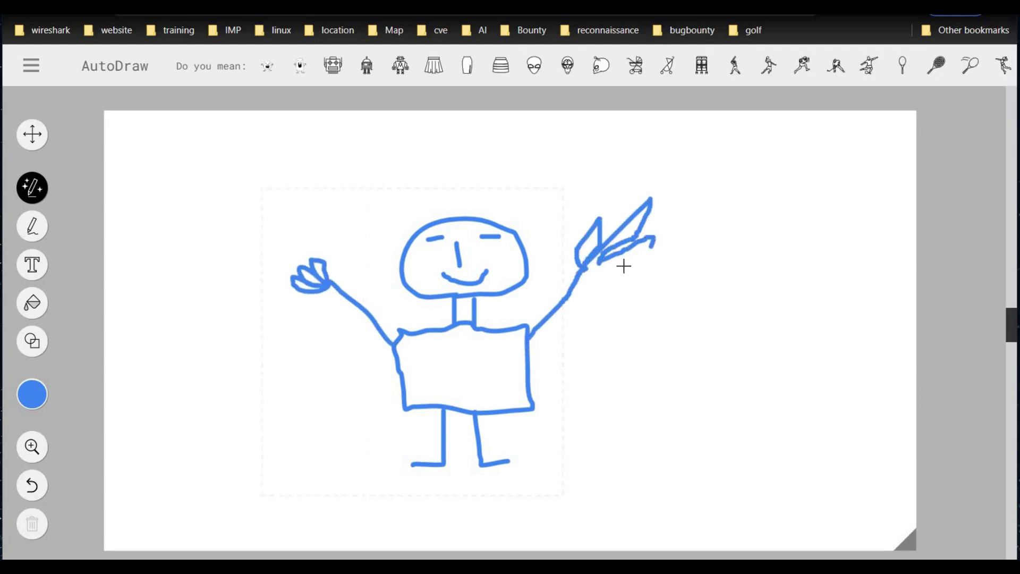
left_click_drag(623, 266, 580, 269)
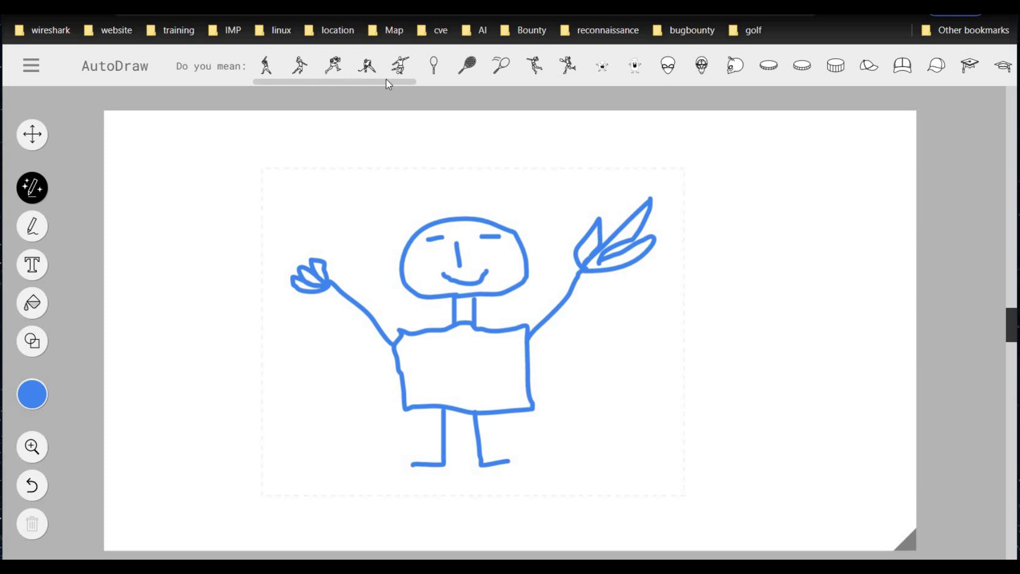
left_click(301, 67)
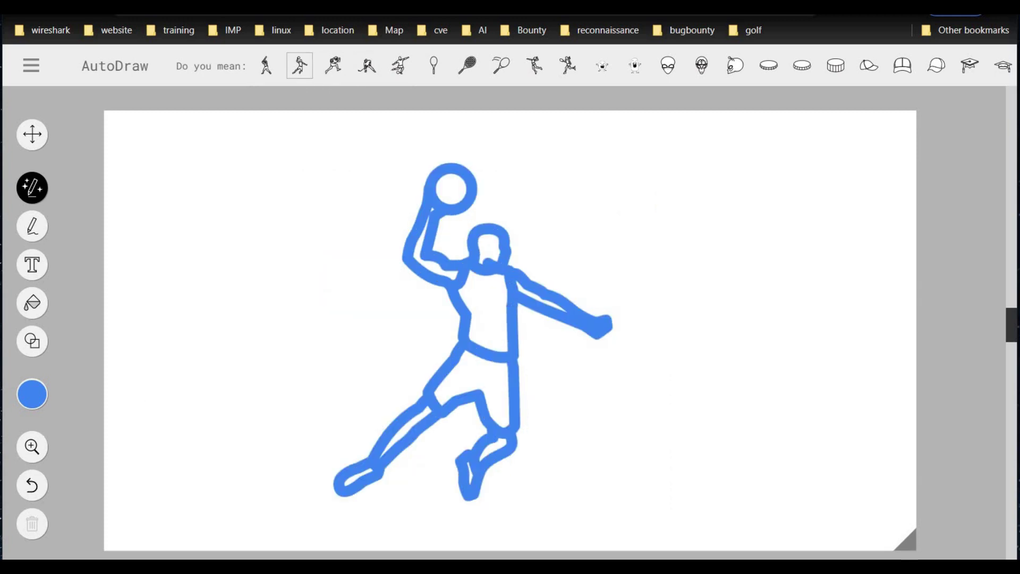
Step: Fill the player's shorts with red using the Fill tool
left_click(34, 309)
left_click(33, 394)
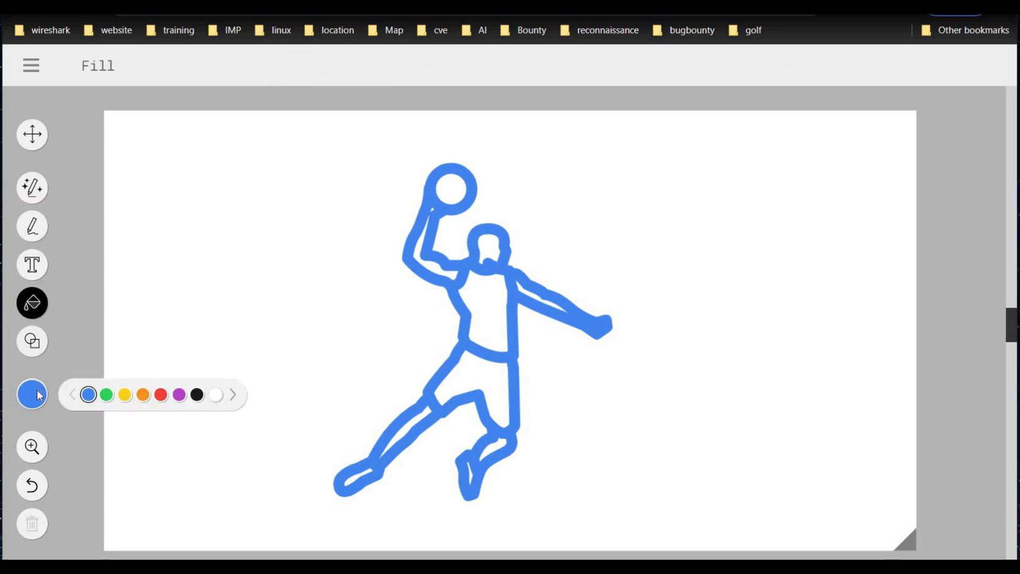
left_click(162, 394)
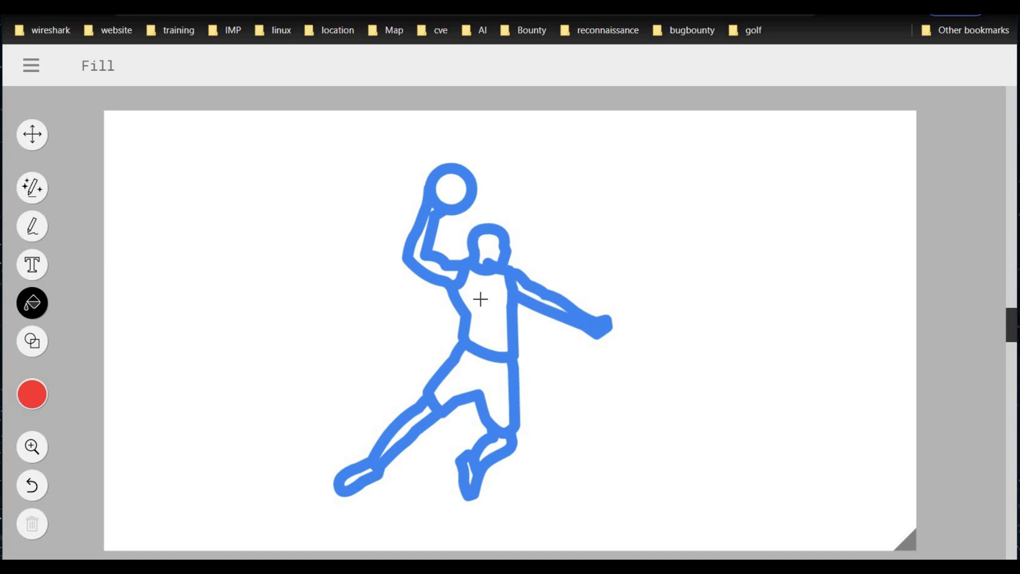
left_click(465, 368)
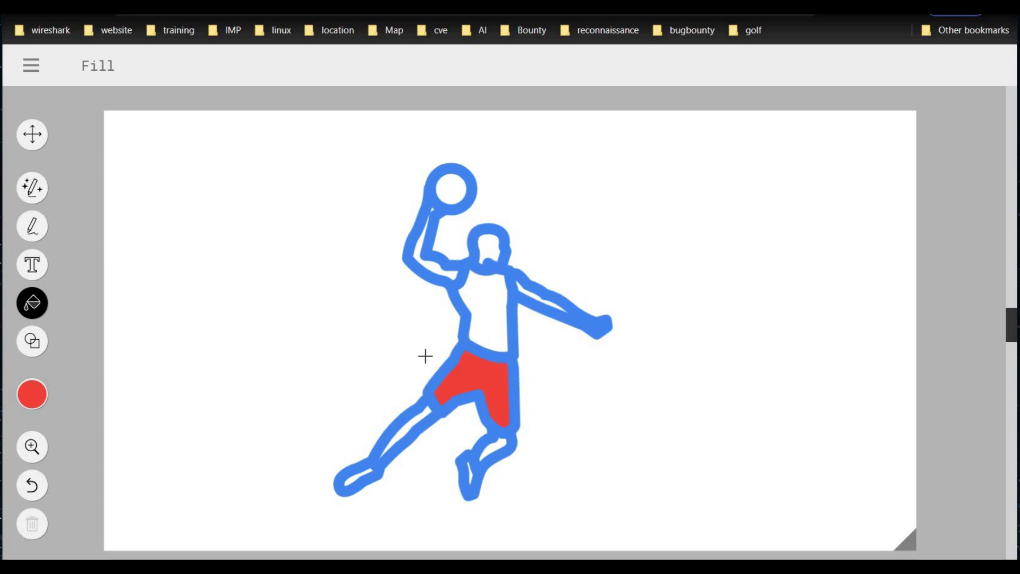
Step: Fill the torso yellow and the raised arm's stripe red
left_click(30, 398)
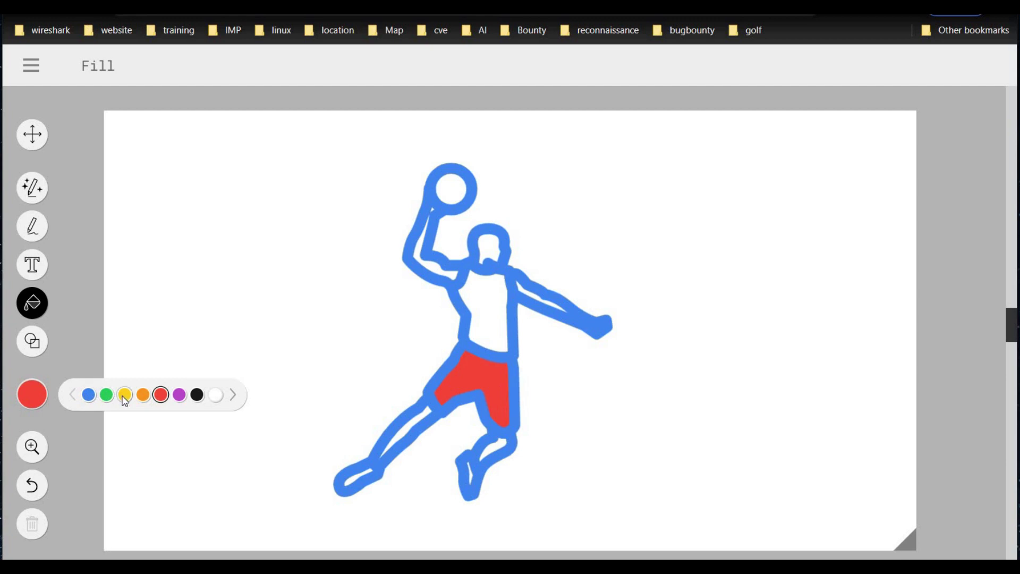
left_click(488, 308)
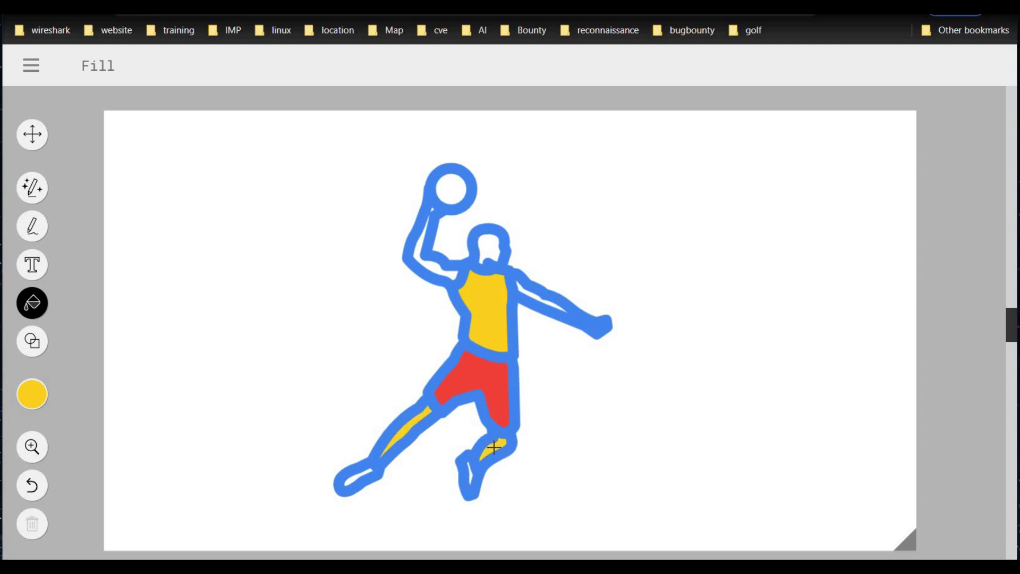
left_click(36, 396)
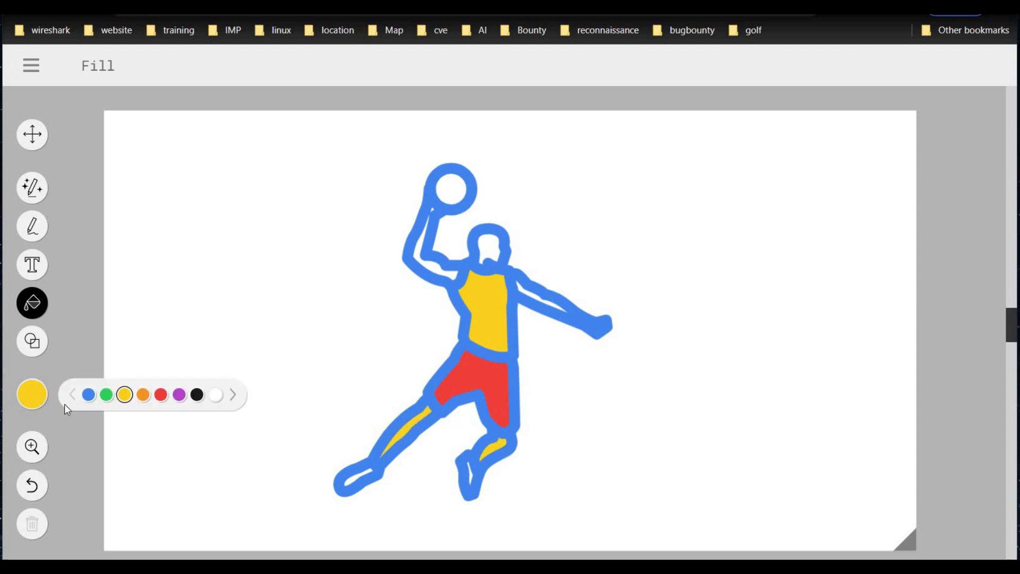
left_click(144, 409)
left_click(33, 396)
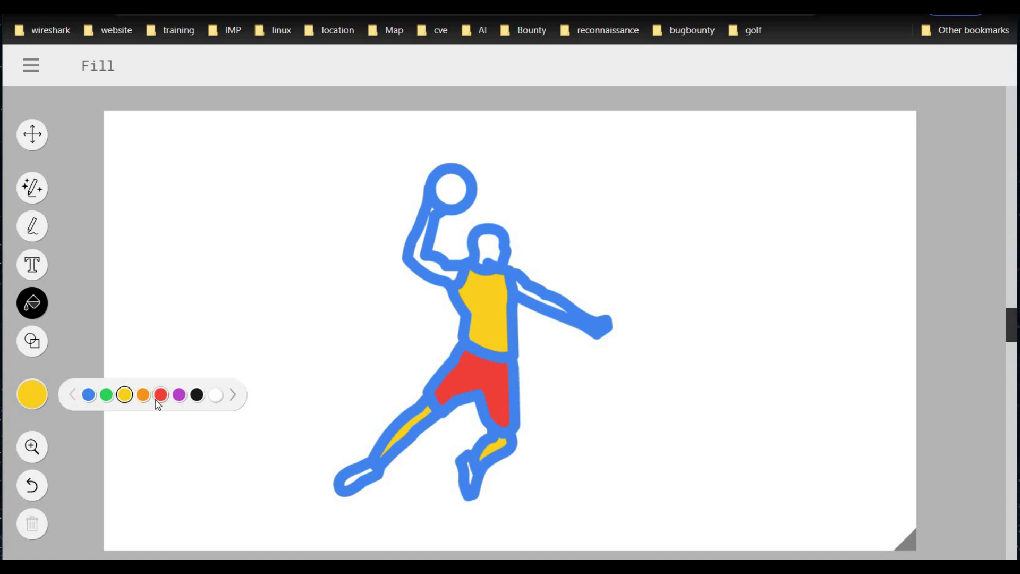
left_click(160, 394)
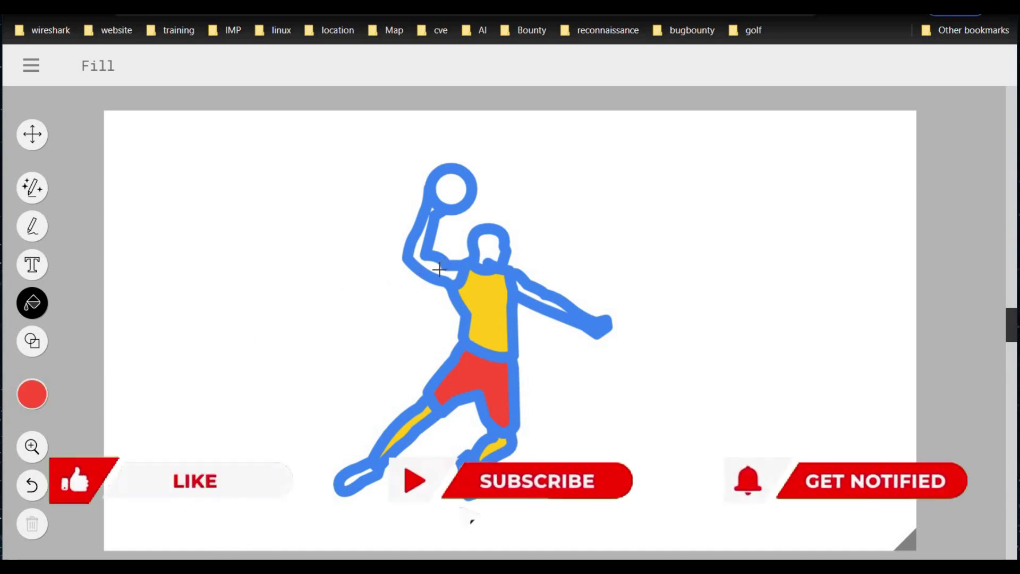
left_click(437, 269)
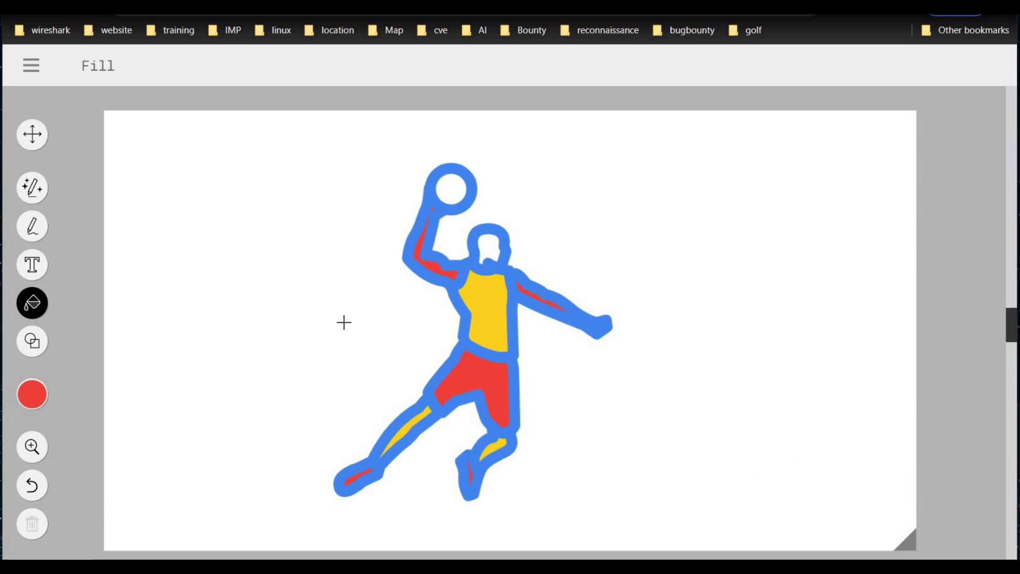
Step: Download the coloured drawing as player.png and switch to the Animated Drawings tab
left_click(30, 66)
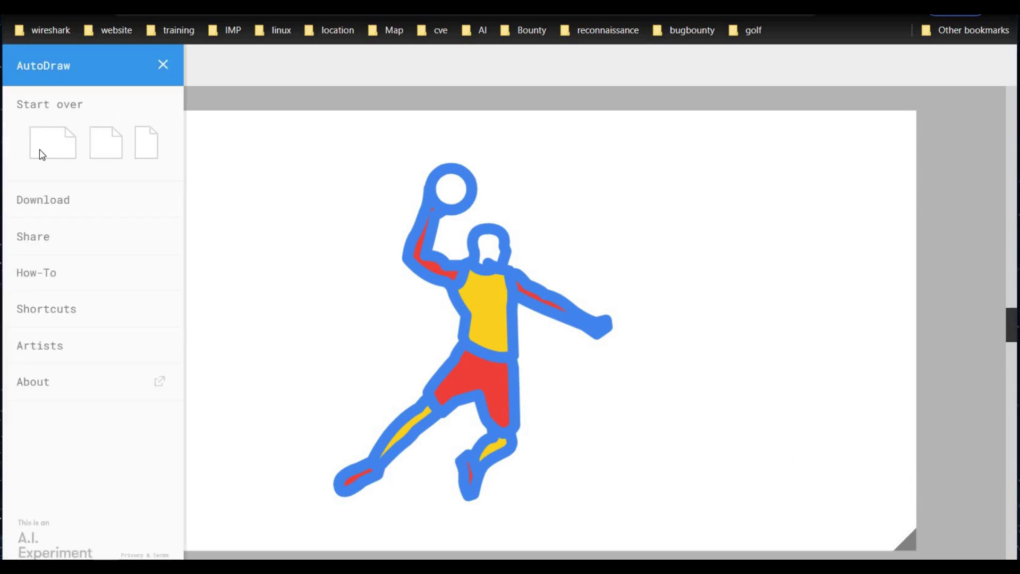
left_click(44, 200)
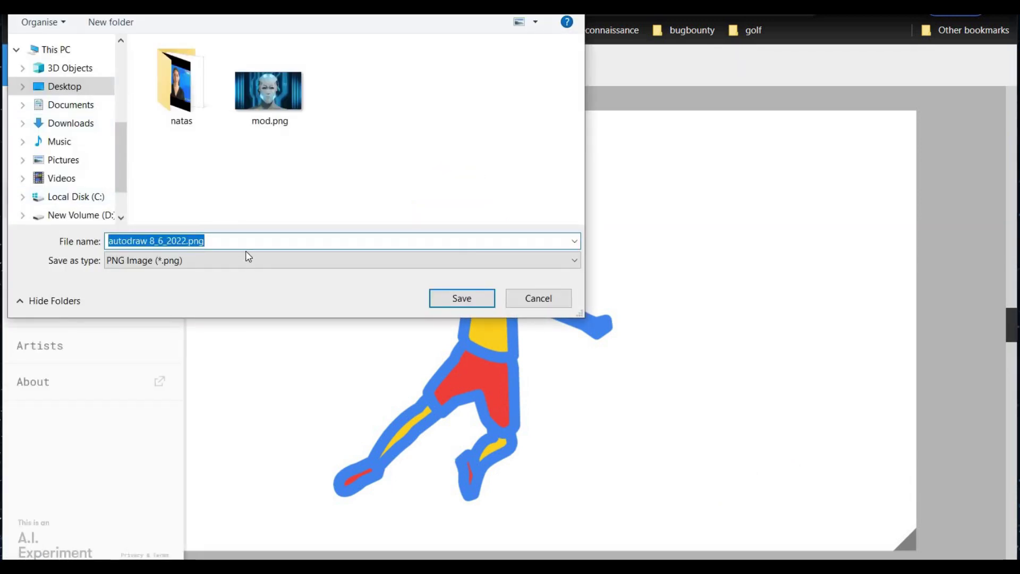
type("player")
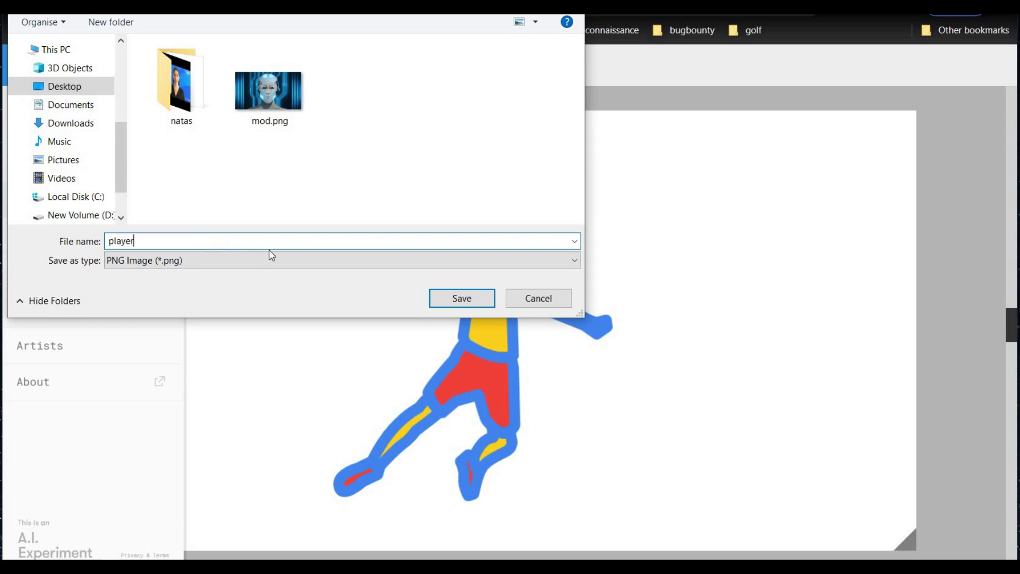
left_click(461, 298)
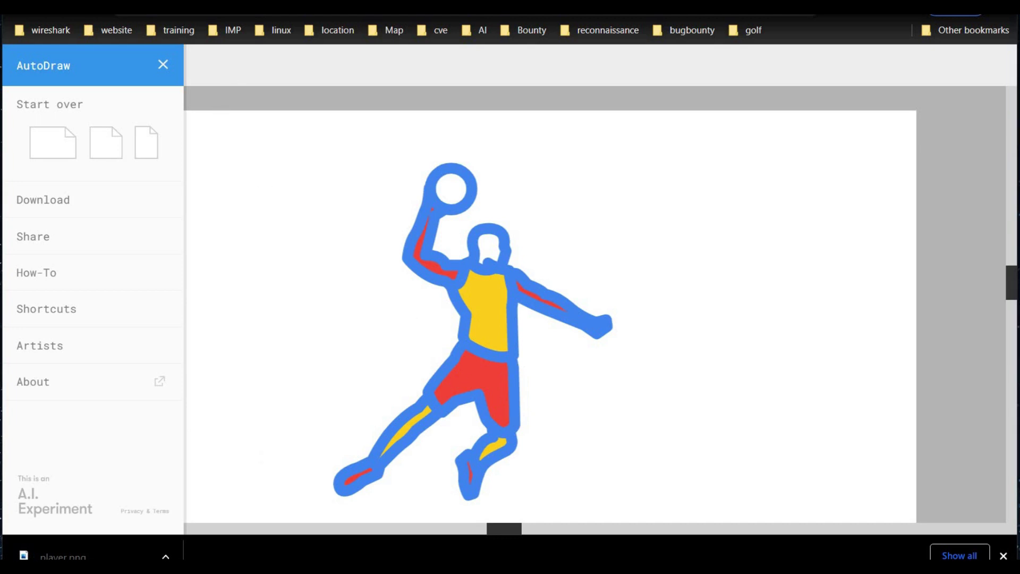
key("ctrl+Tab")
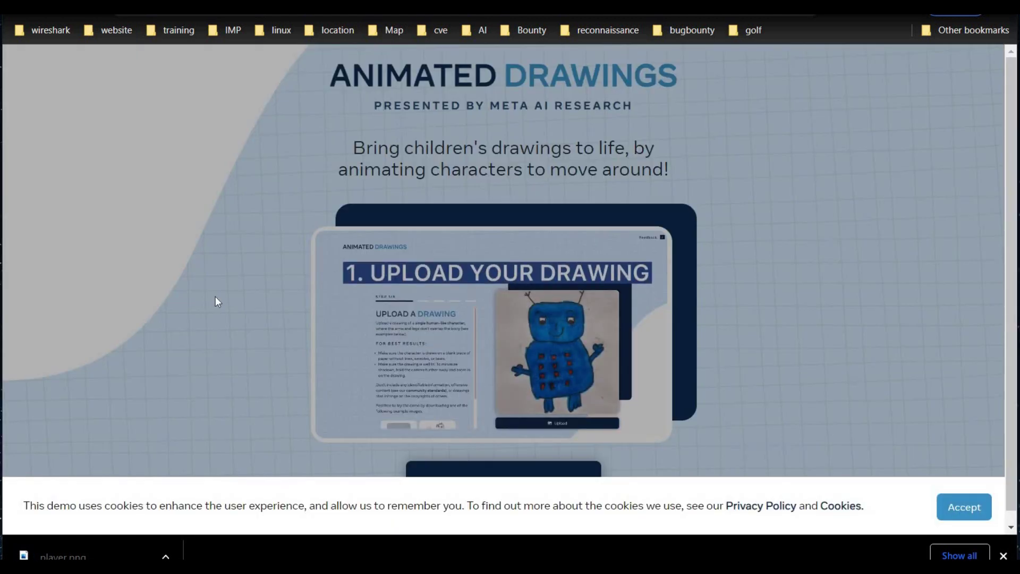
Step: Accept cookies, start the demo, and upload player.png as the drawing
left_click(964, 507)
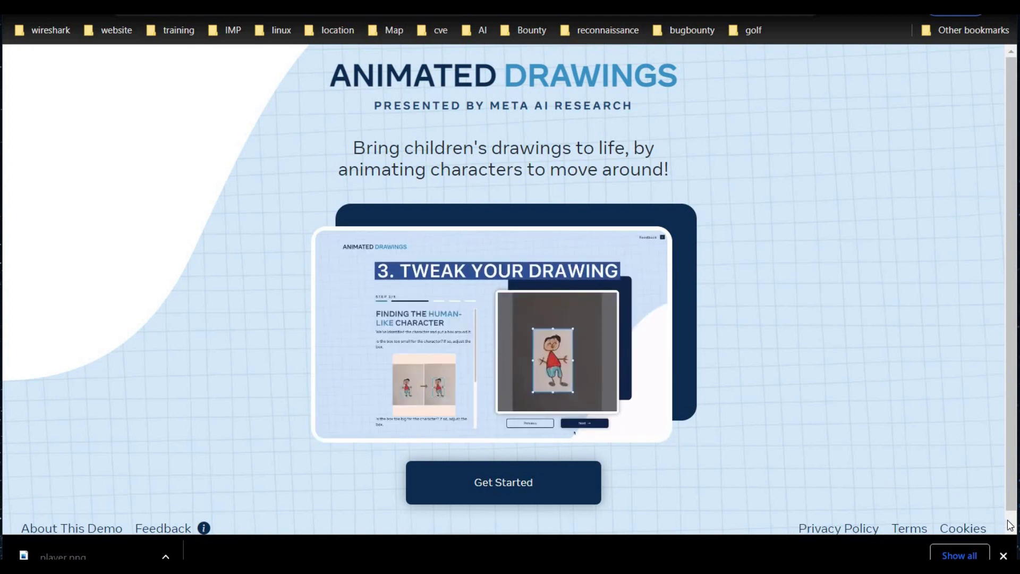
scroll(533, 477, "down", 1)
left_click(532, 477)
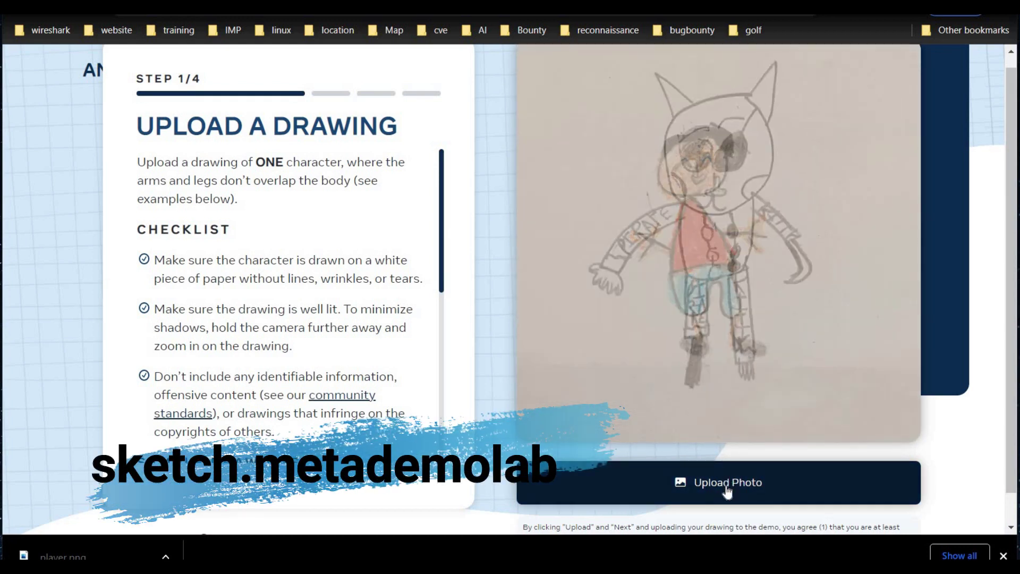
left_click(726, 486)
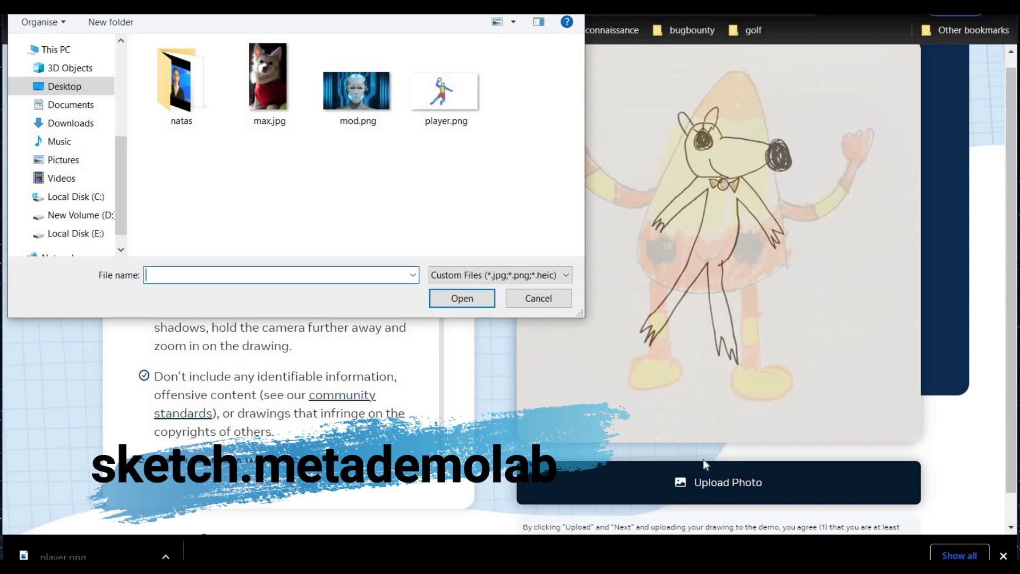
double_click(462, 90)
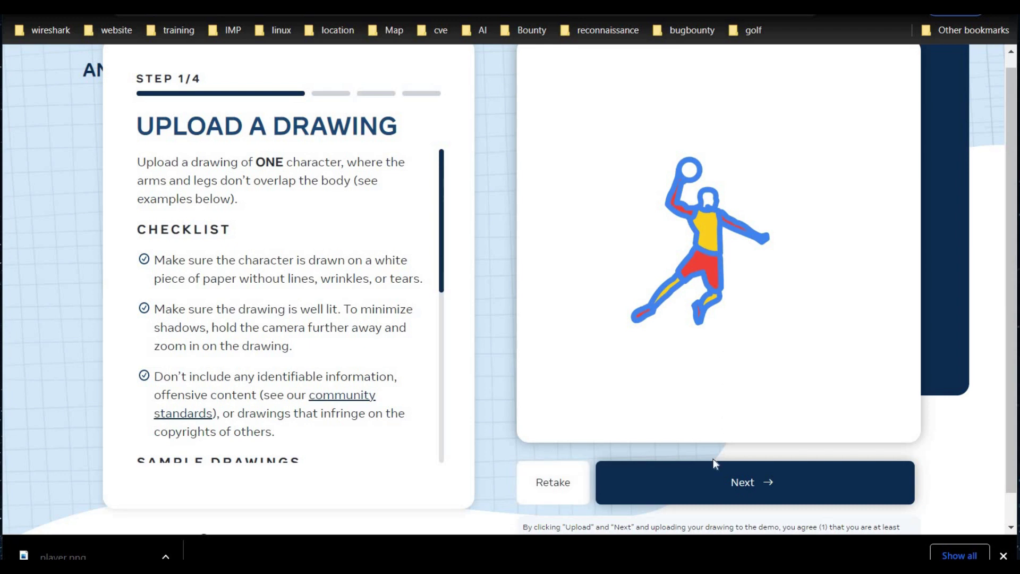
Step: Agree to research use, enlarge the bounding box slightly around the player, and continue
left_click(724, 482)
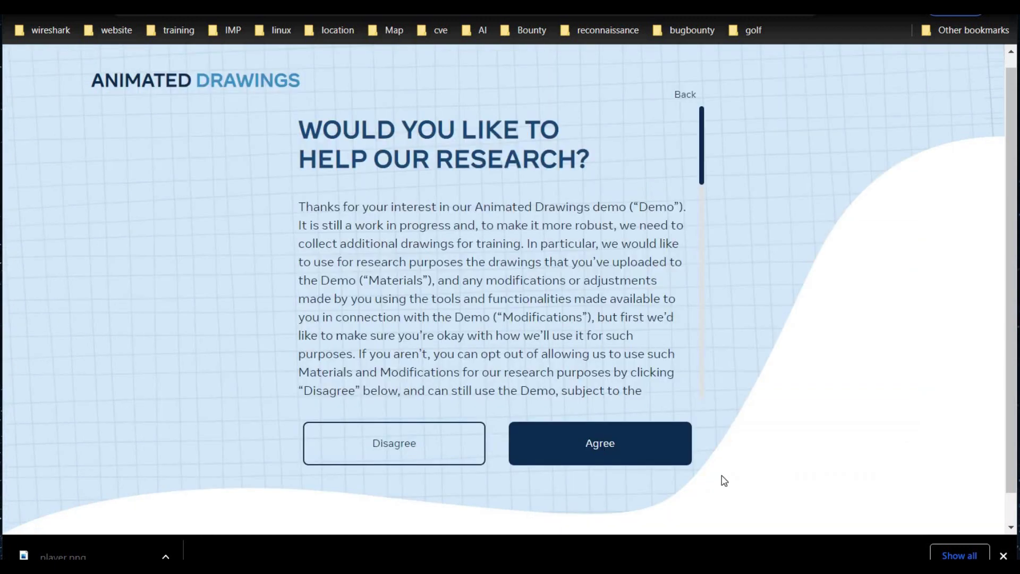
left_click(601, 443)
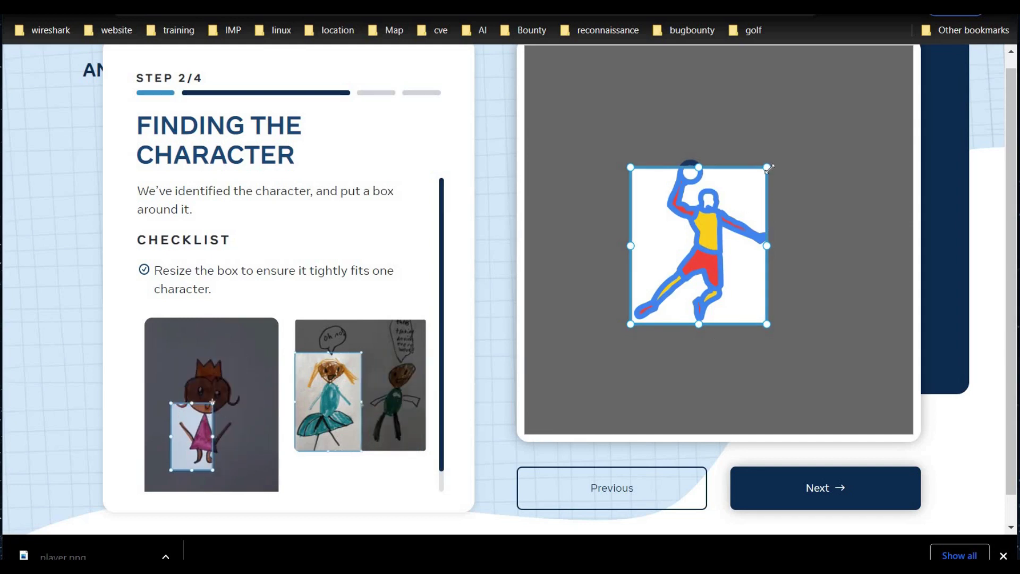
left_click_drag(769, 168, 774, 163)
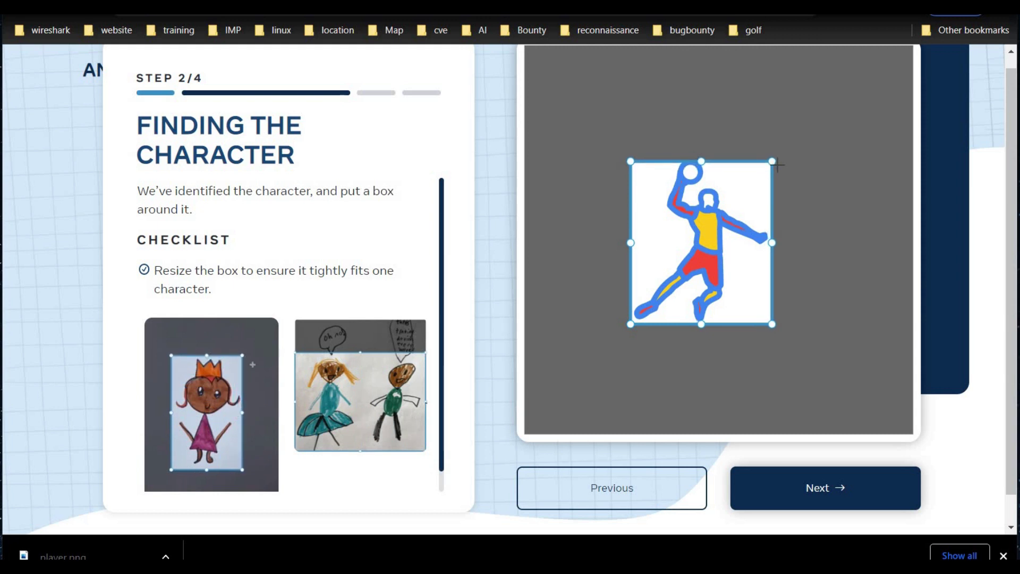
left_click(815, 488)
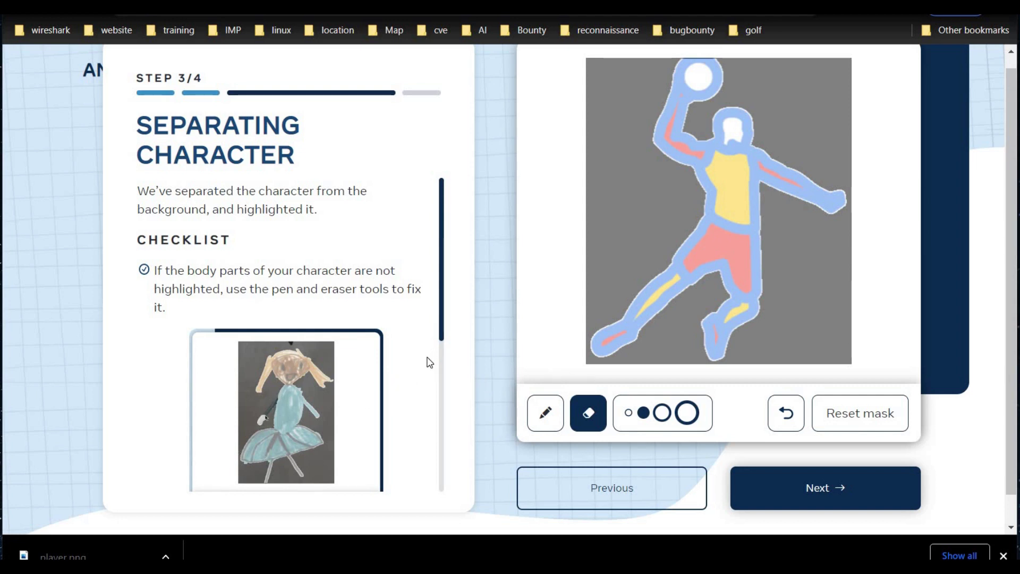
Step: Continue past character separation and accept the detected skeleton joints
left_click(796, 490)
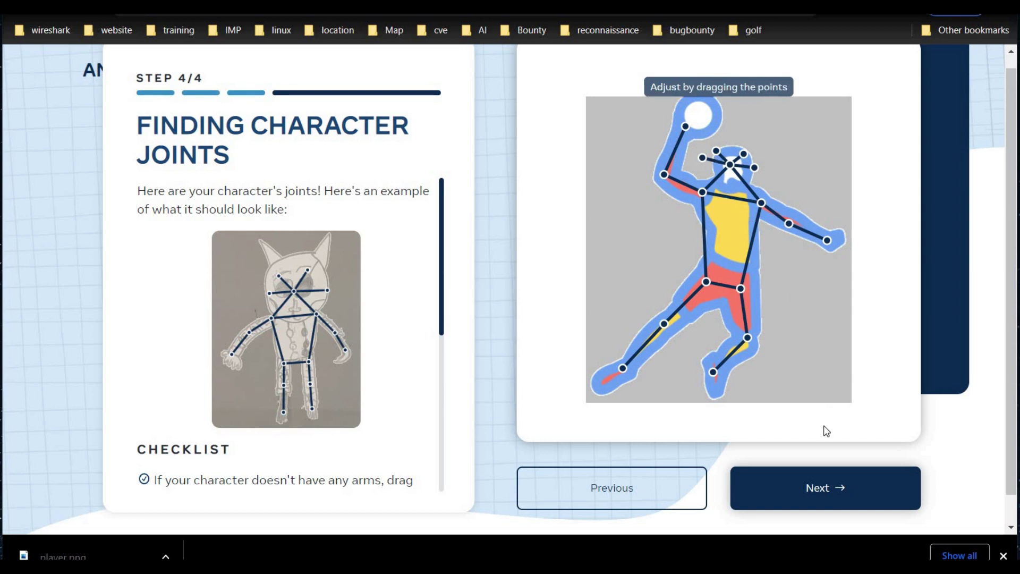
left_click(814, 488)
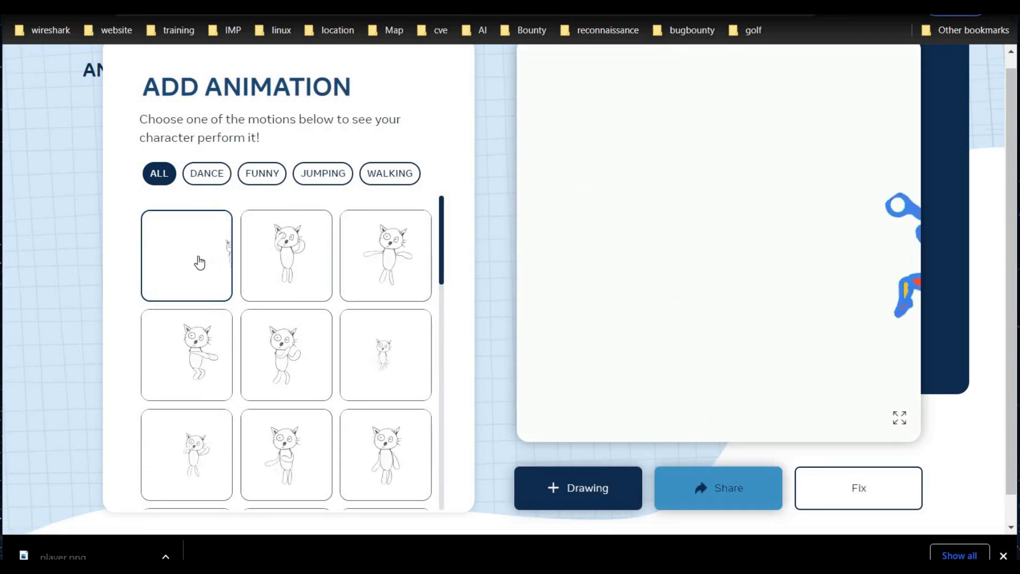
Step: Preview the second and third motions, then a dance move from the DANCE filter
left_click(269, 263)
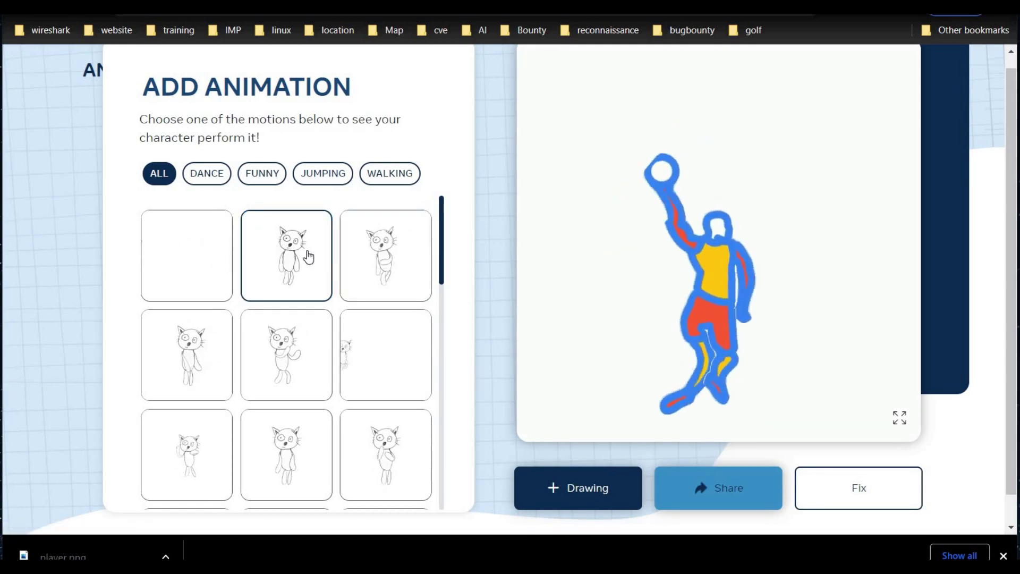
left_click(386, 259)
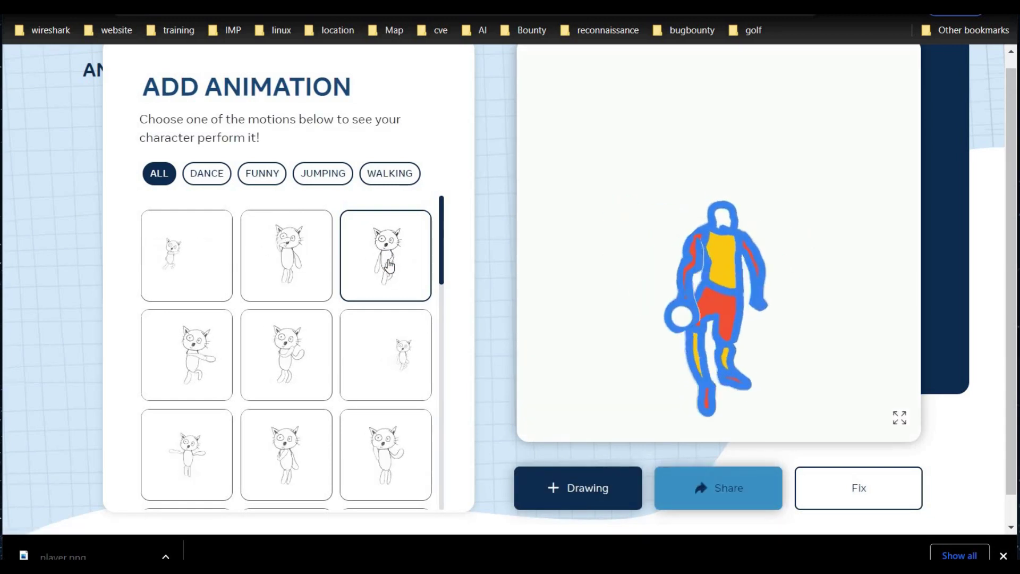
left_click(208, 178)
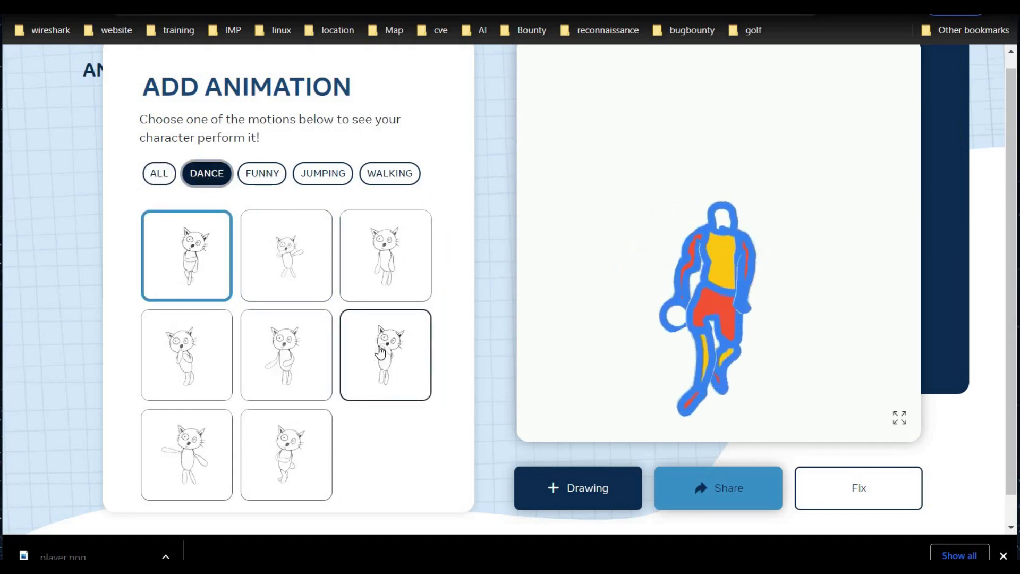
left_click(281, 466)
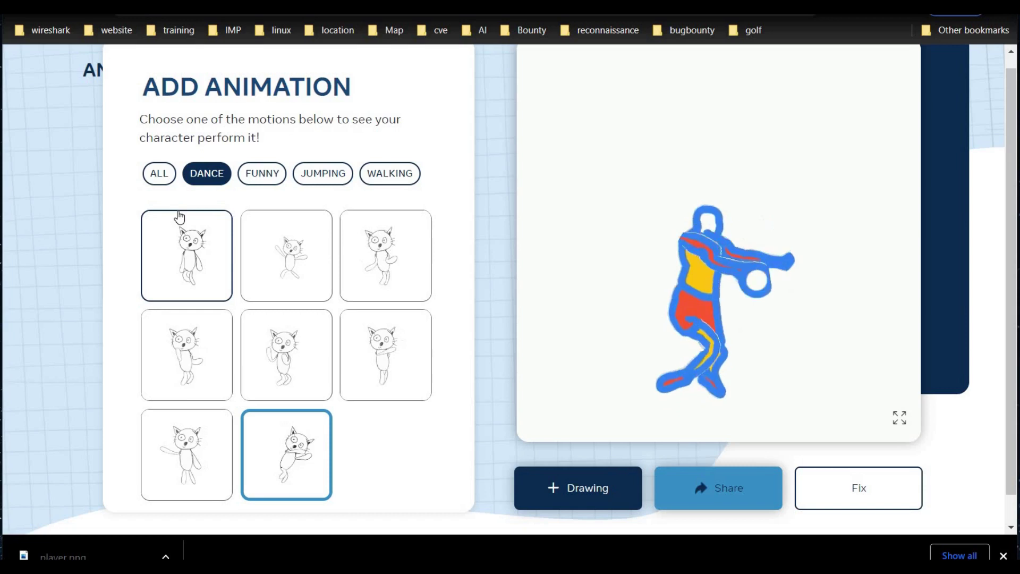
Step: Return to all motions, preview the first, and view then dismiss the sharing options
left_click(159, 177)
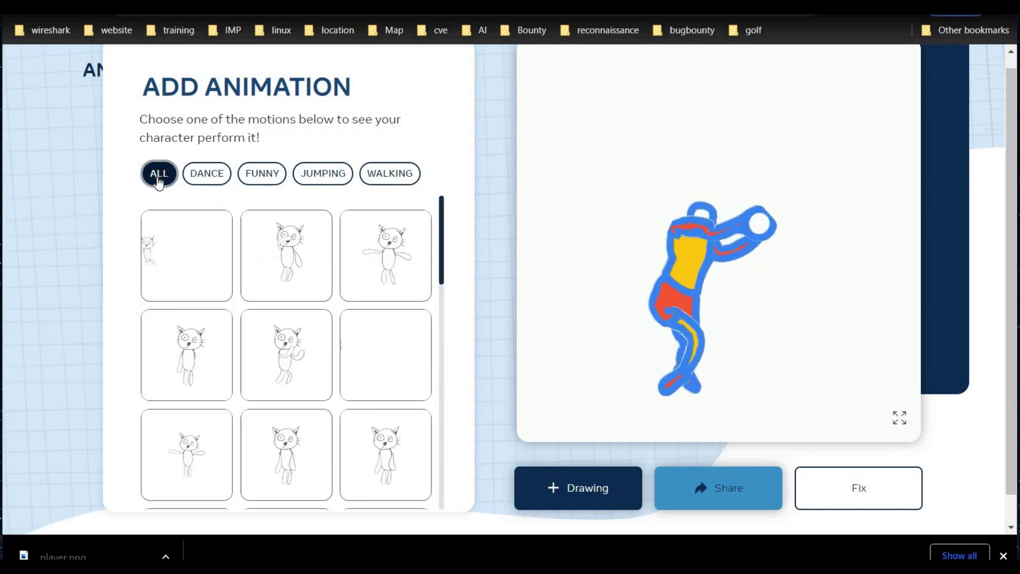
left_click(182, 250)
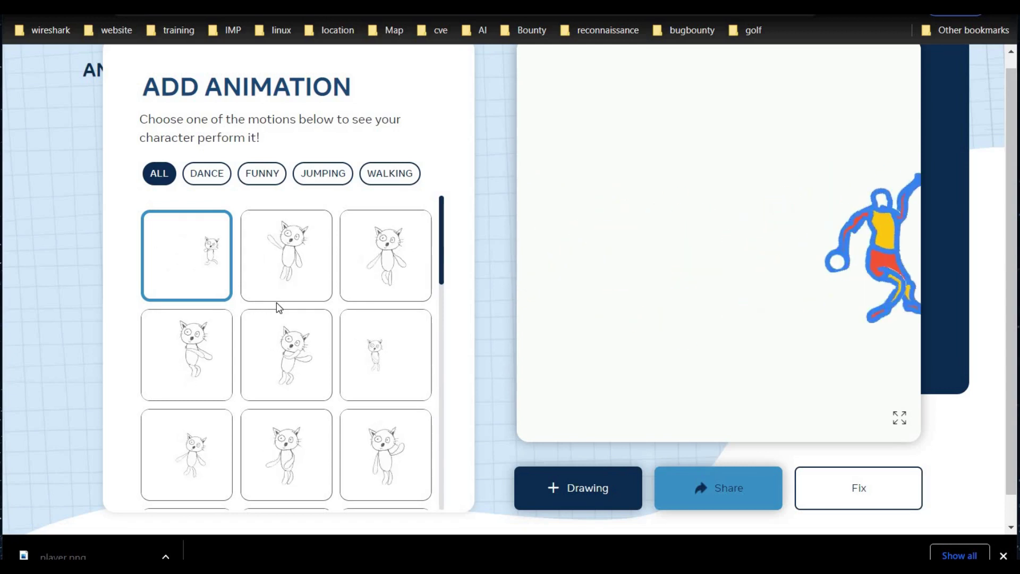
scroll(102, 489, "up", 1)
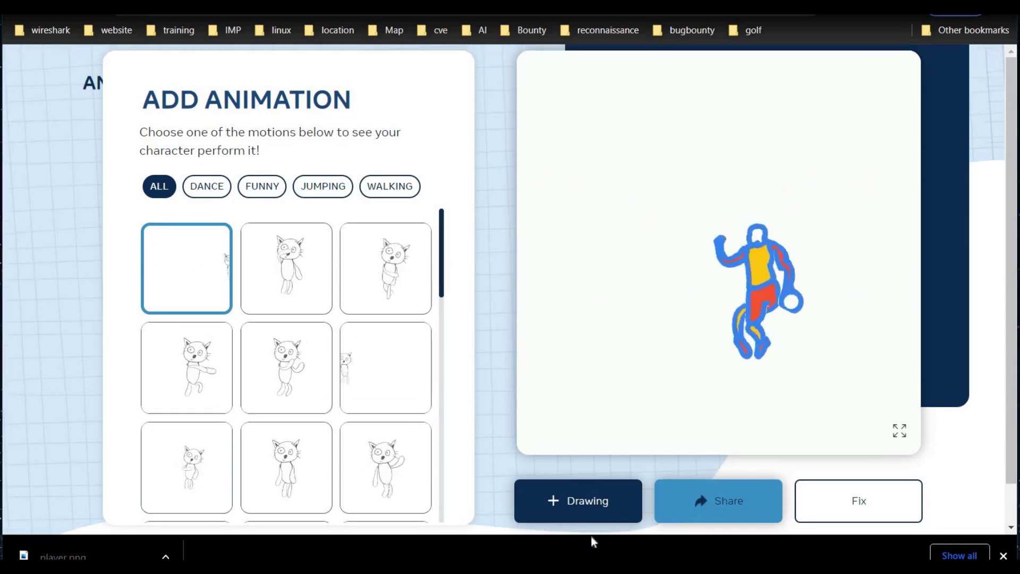
left_click(693, 502)
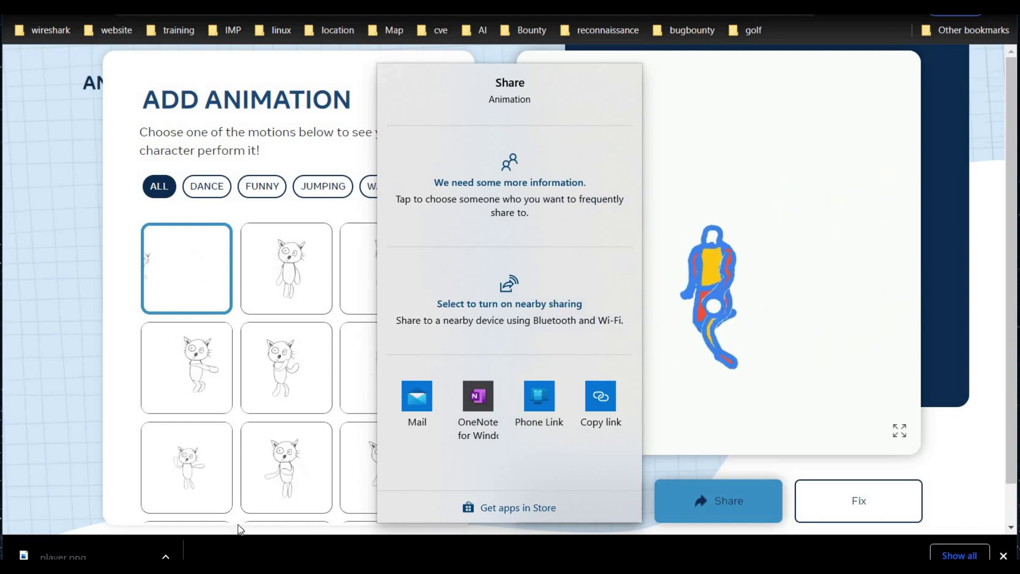
left_click(226, 259)
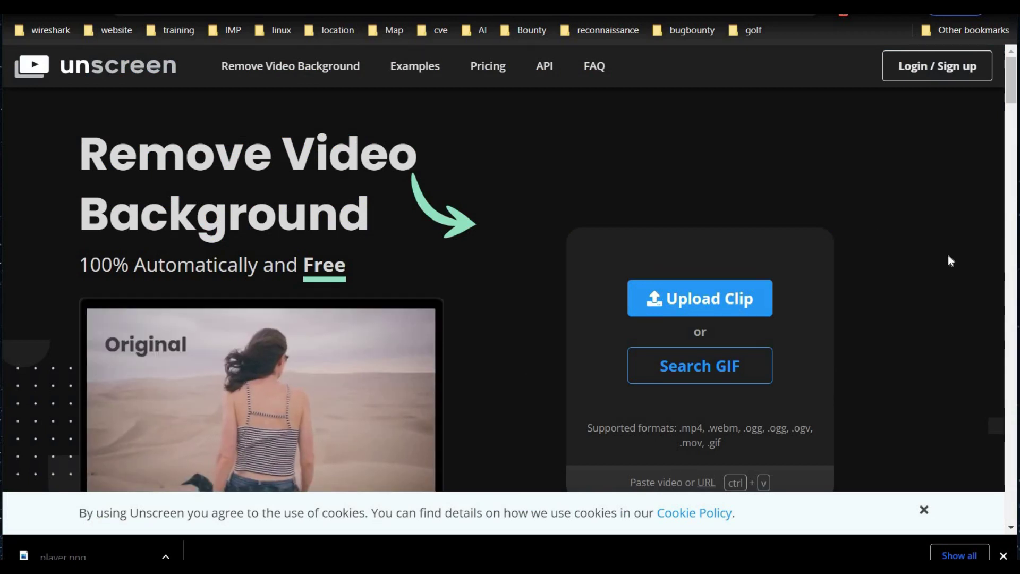
scroll(948, 255, "down", 1)
scroll(948, 256, "down", 2)
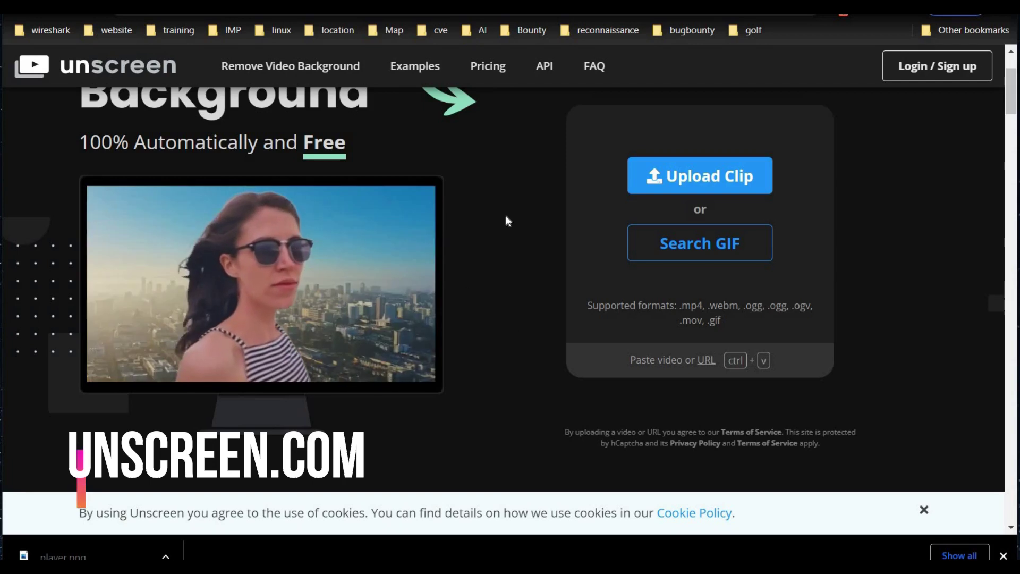
Step: Browse the example videos, then upload animation.mp4 from the home page
left_click(412, 66)
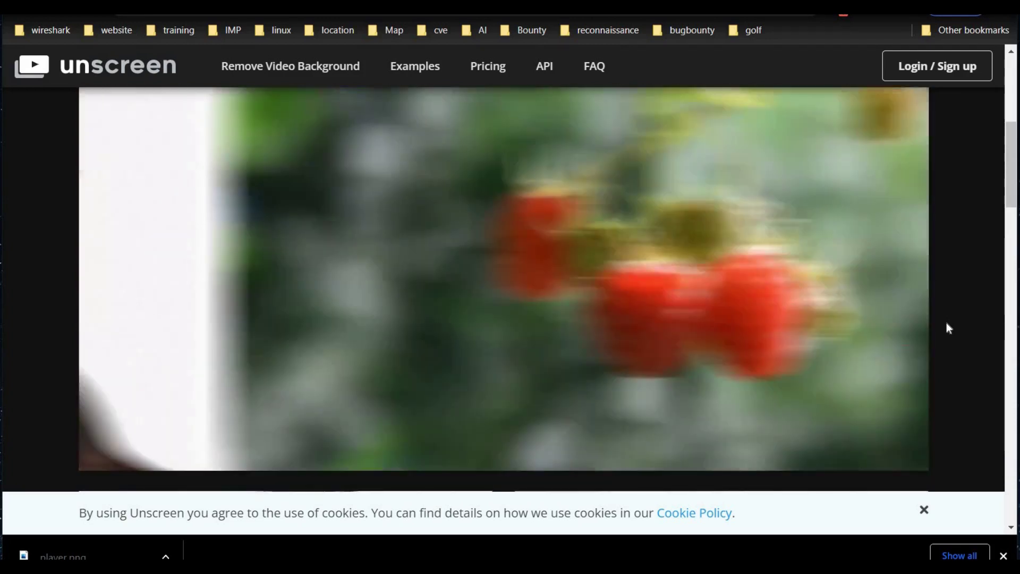
scroll(947, 322, "up", 1)
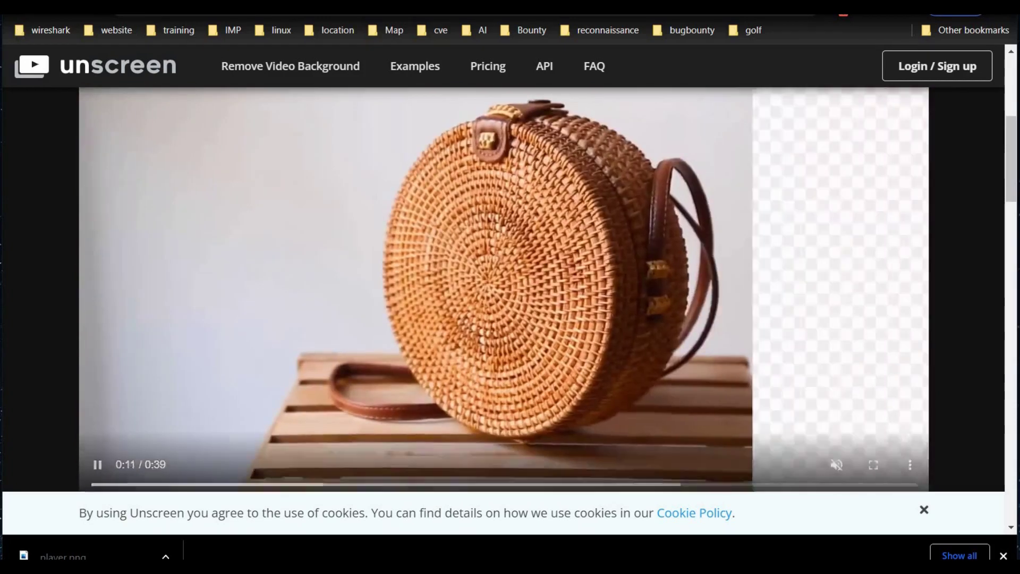
key("alt+Left")
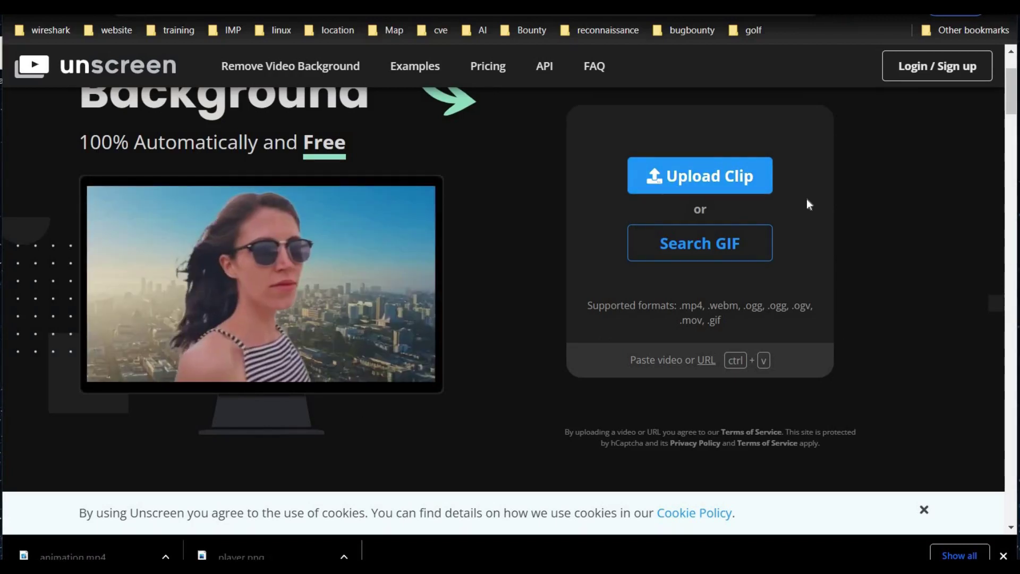
left_click(723, 179)
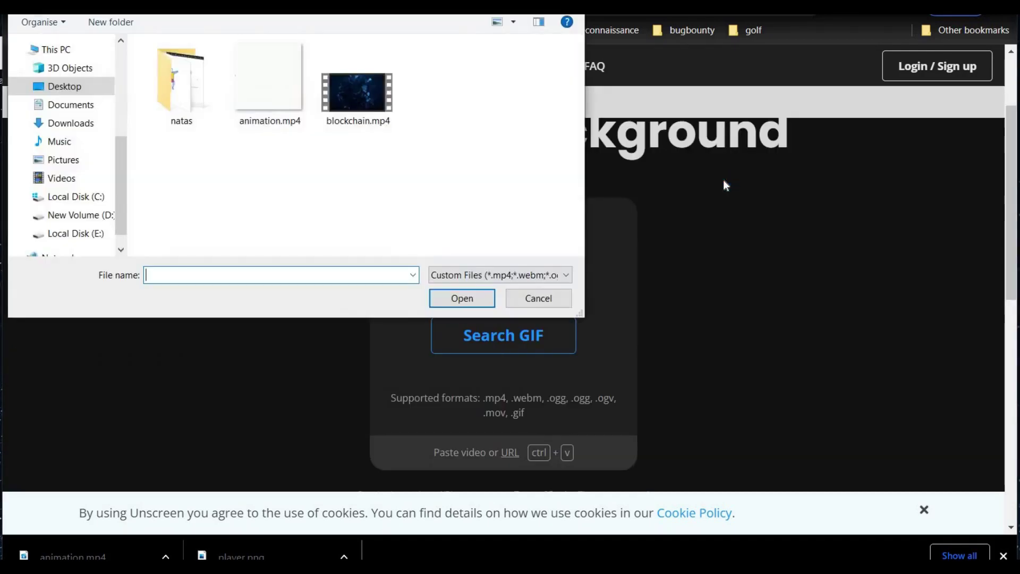
double_click(259, 112)
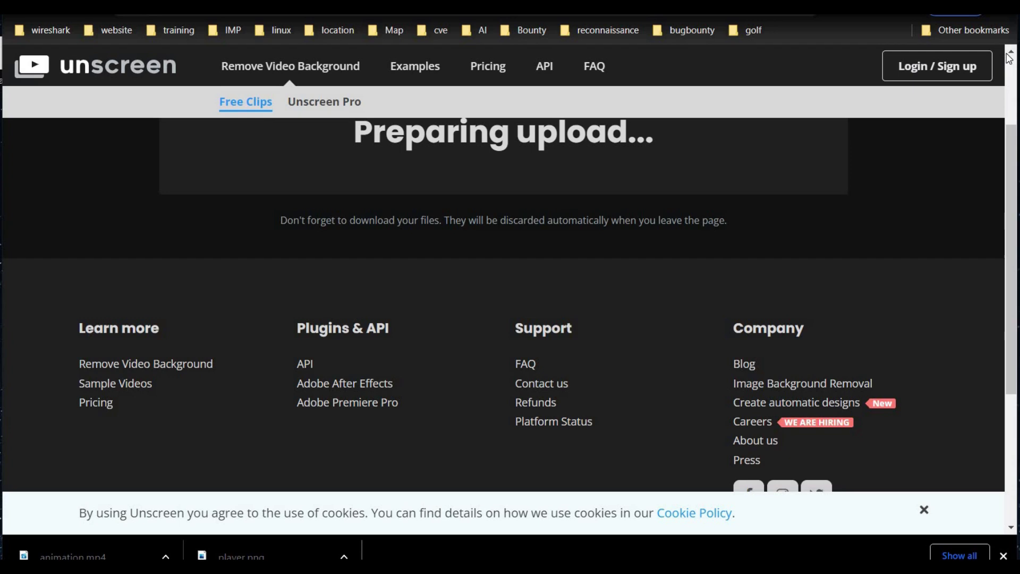
scroll(511, 288, "up", 3)
scroll(510, 287, "up", 3)
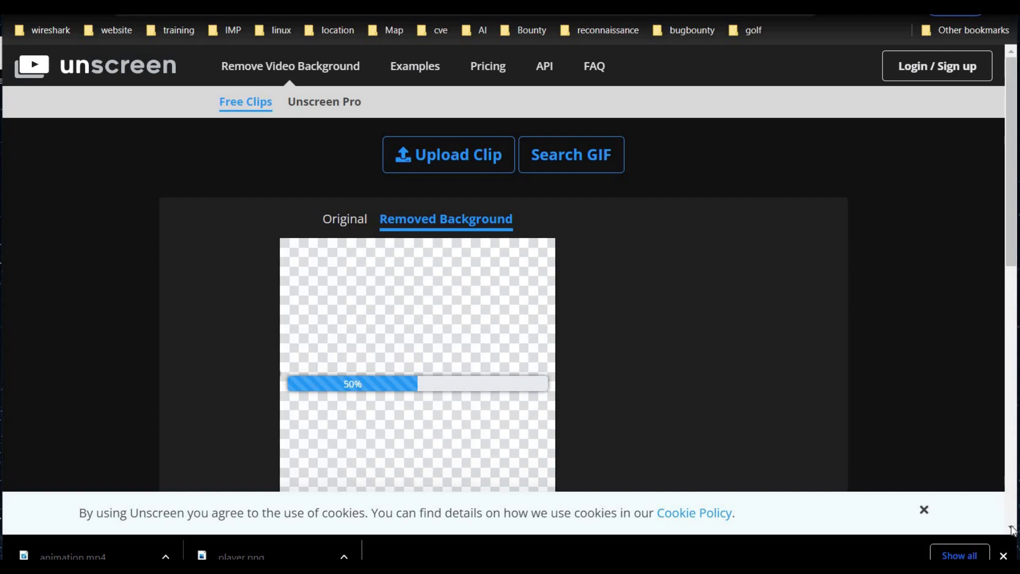
scroll(510, 319, "down", 1)
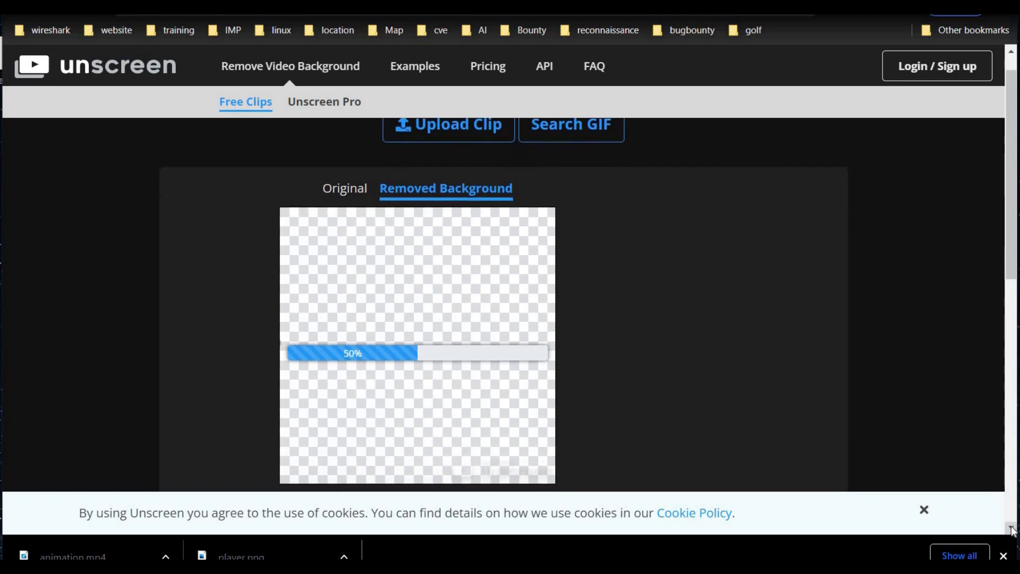
Step: Dismiss the cookie notice and download the background-free clip as animation-unscreen.gif
left_click(925, 510)
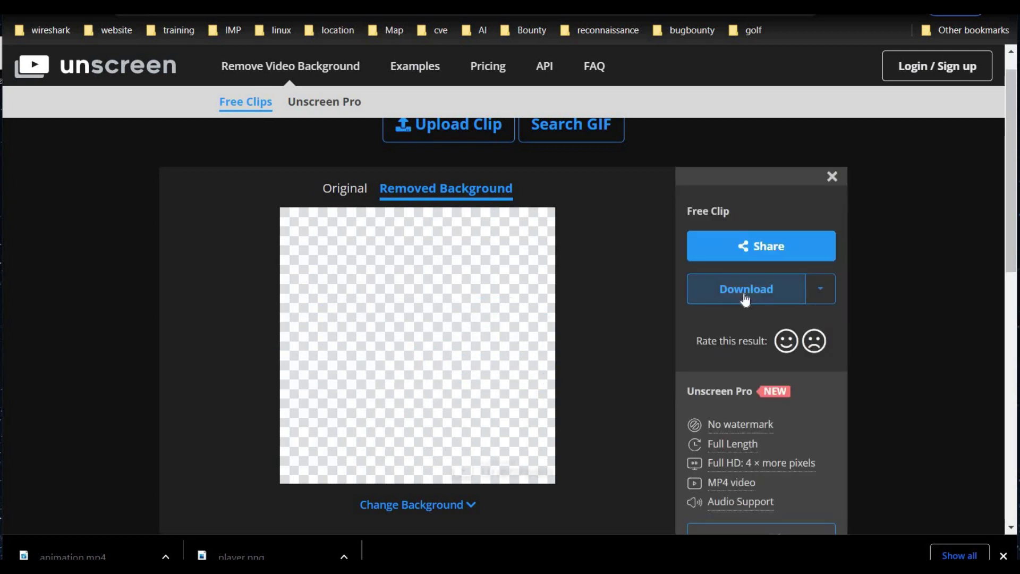
left_click(783, 298)
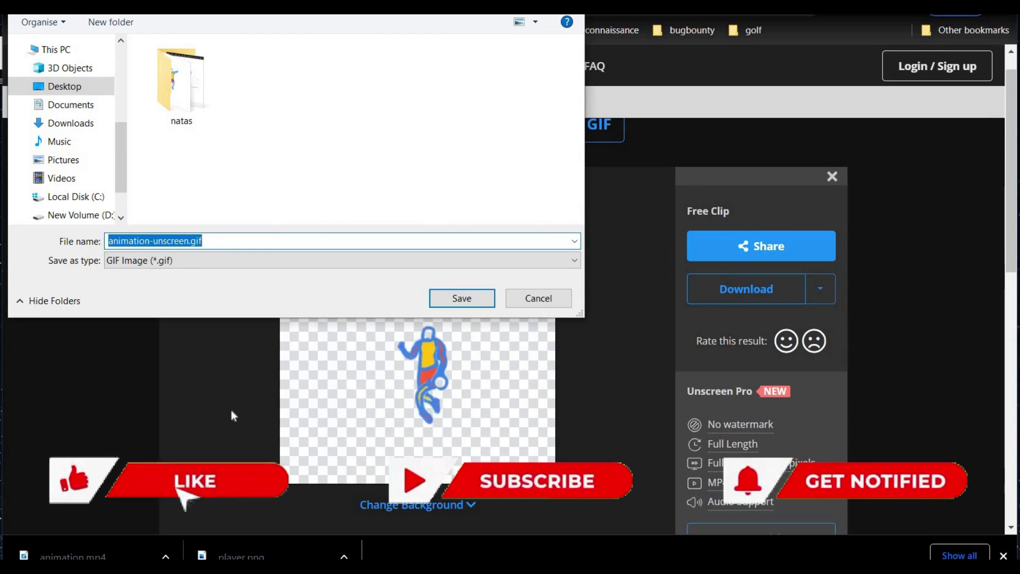
left_click(462, 299)
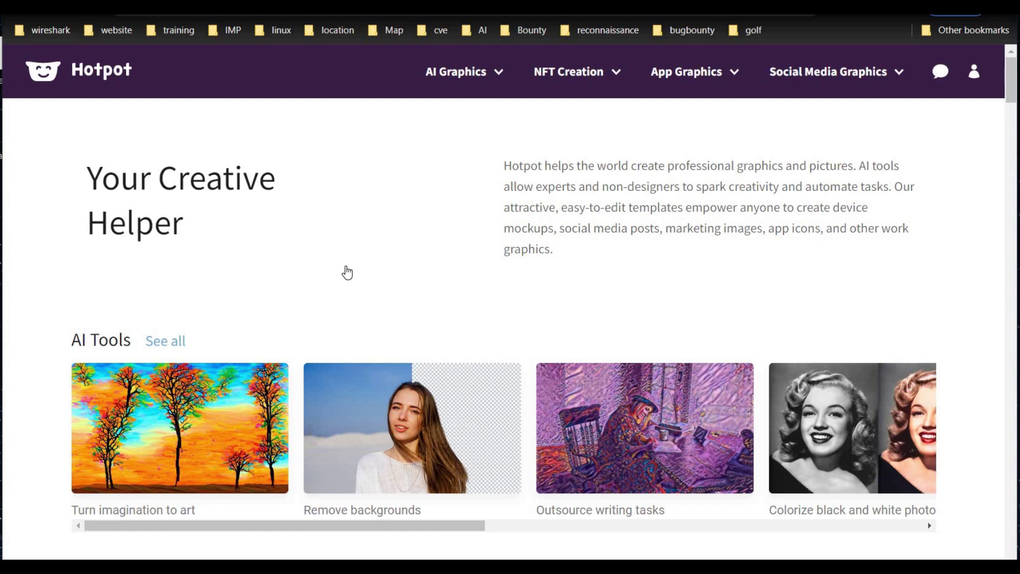
Step: Scroll the AI Tools carousel and open 'Colorize black and white photos'
left_click(929, 527)
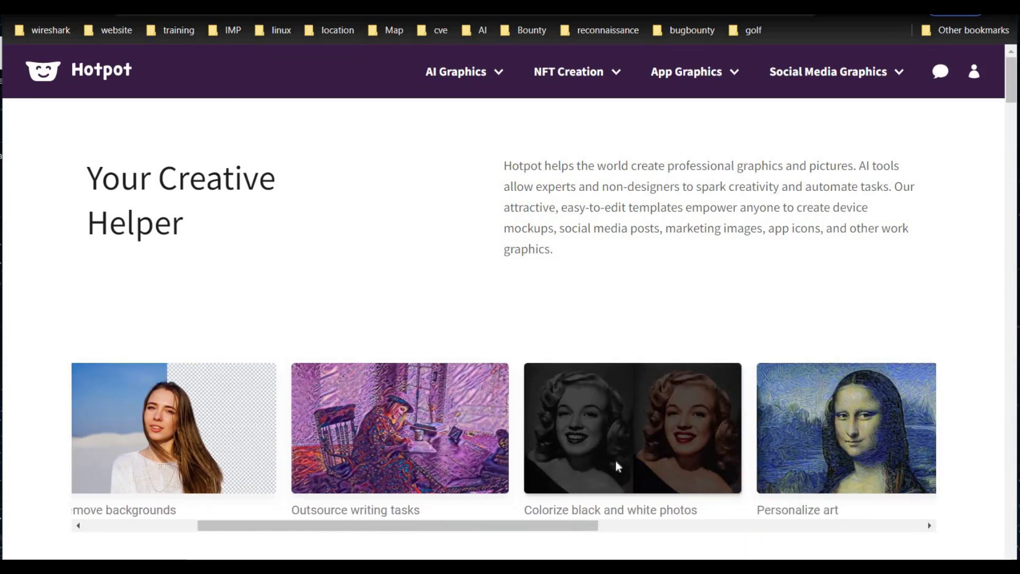
left_click(616, 461)
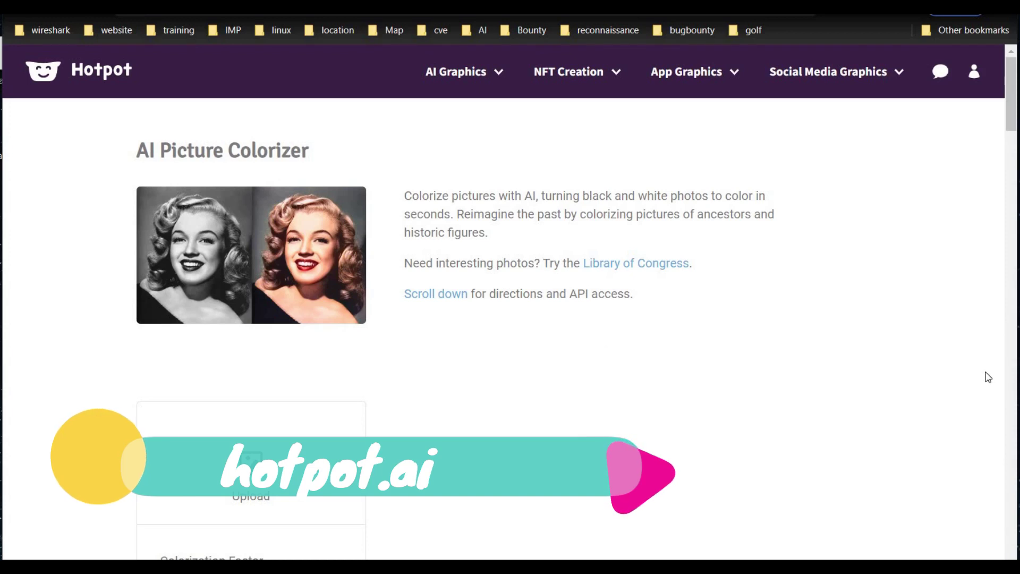
mouse_move(1010, 127)
left_mouse_down()
mouse_move(1011, 163)
mouse_move(1010, 80)
left_mouse_up()
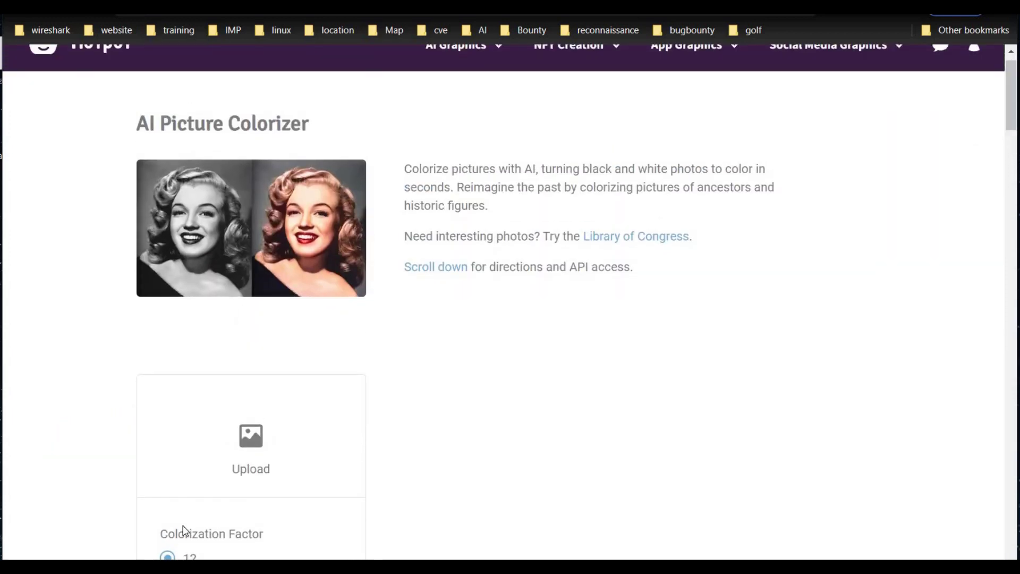
Step: Upload the black-and-white cap portrait, colorize it, and download the result as Hotpot.png
left_click(258, 439)
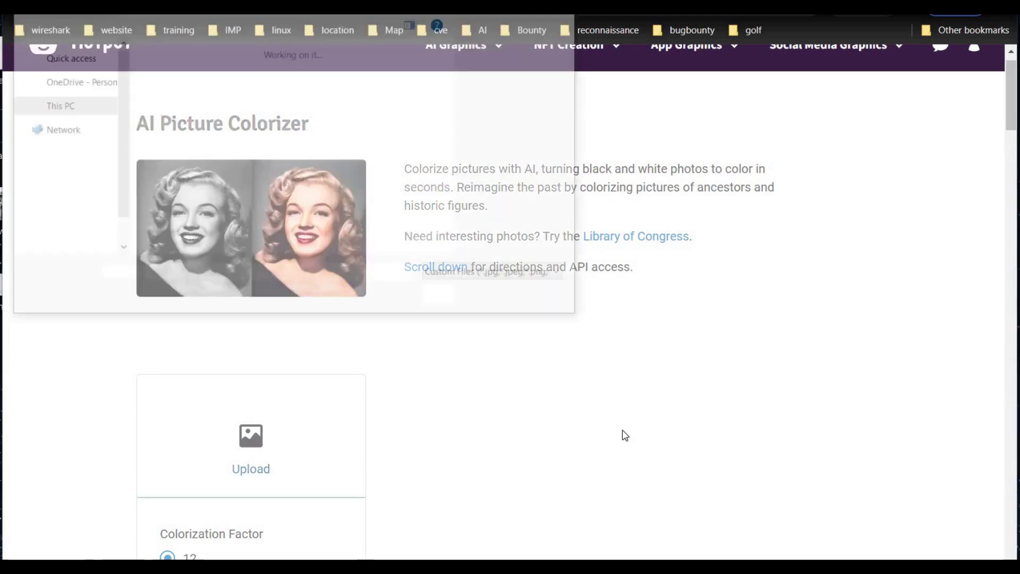
double_click(268, 86)
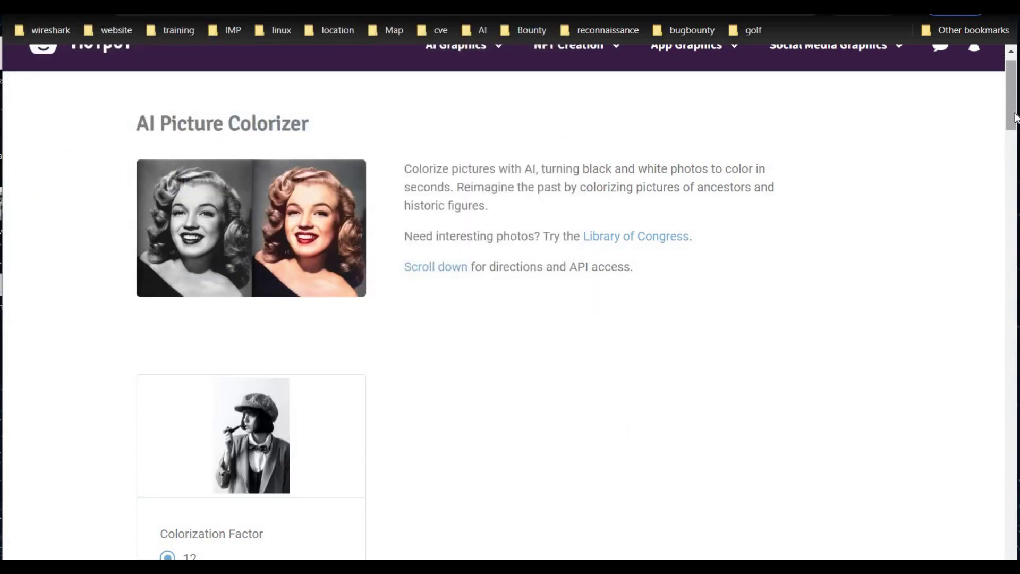
left_click_drag(1015, 118, 1009, 154)
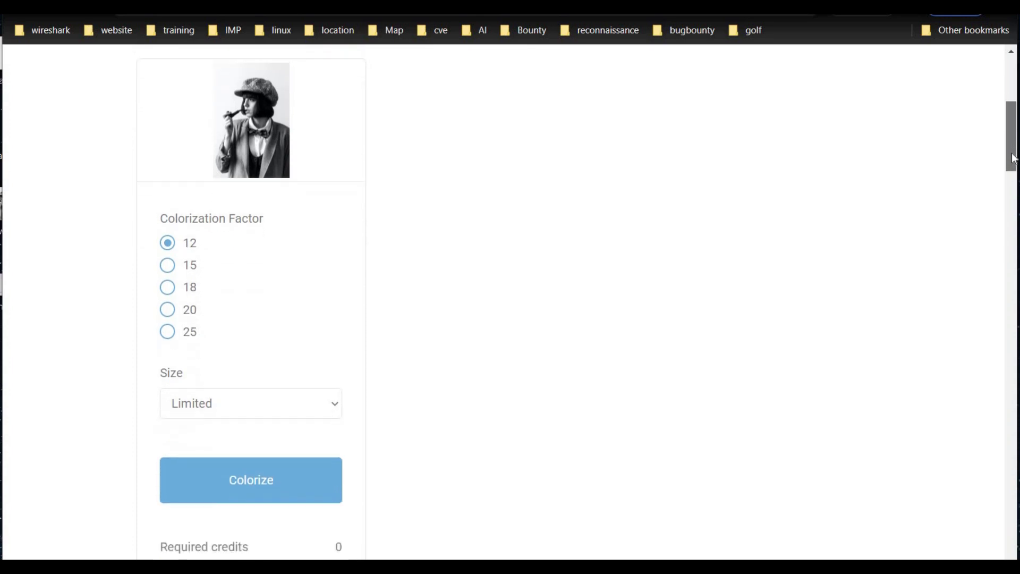
left_click(248, 486)
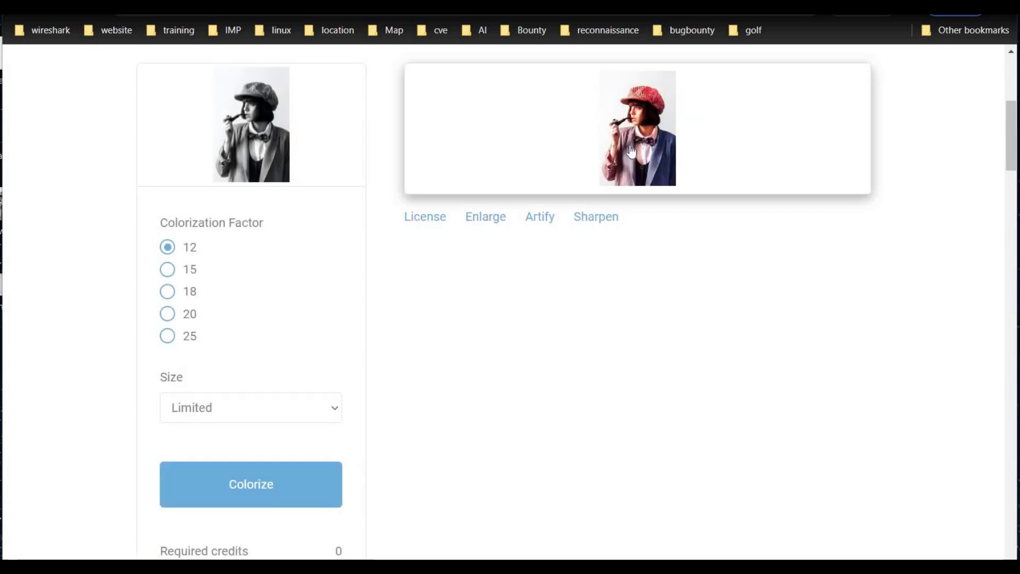
left_click(677, 175)
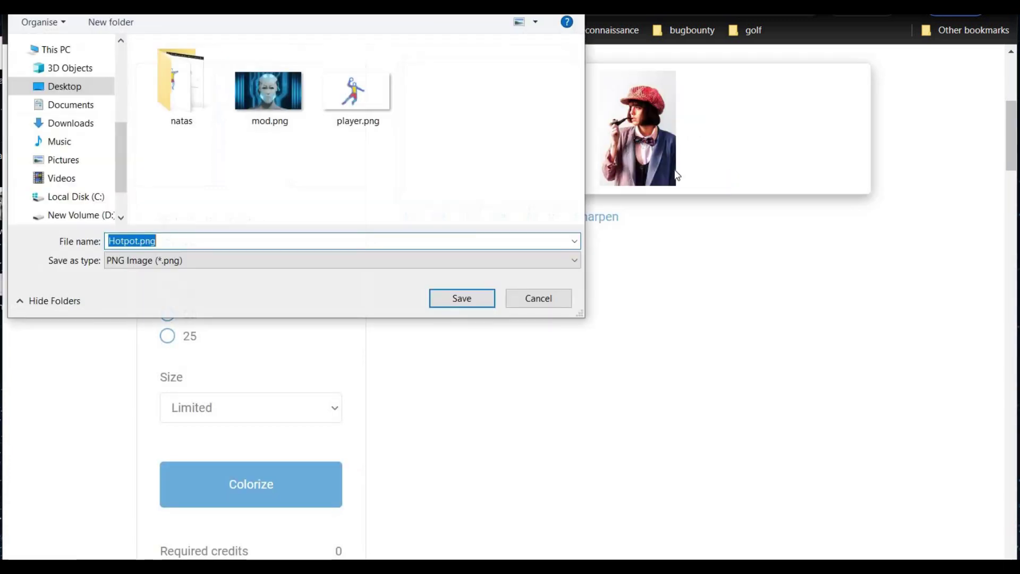
left_click(462, 299)
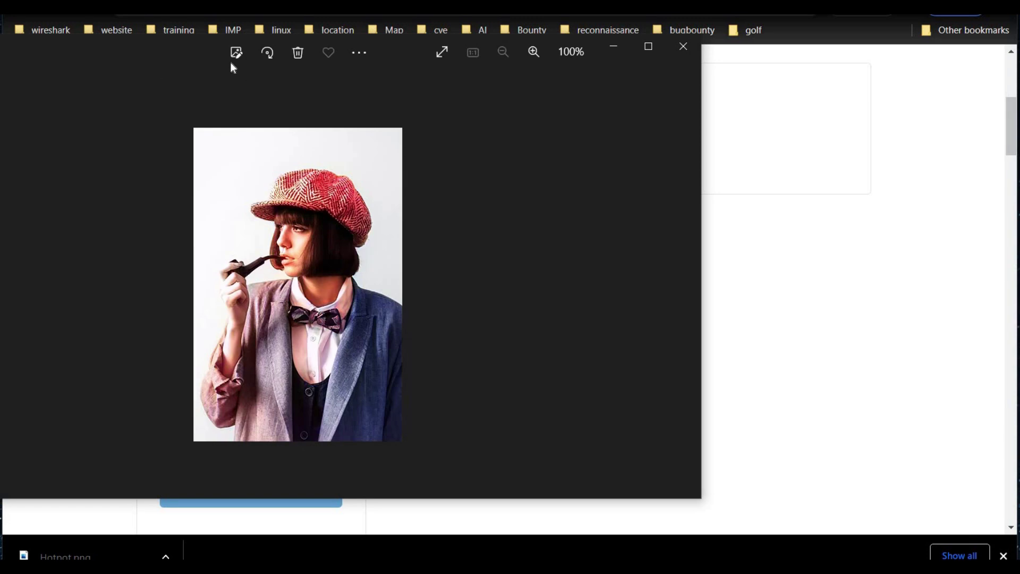
Step: Drag the Photos viewer aside, then close the colorized Hotpot.png preview with Alt+F4
left_click_drag(164, 54, 569, 63)
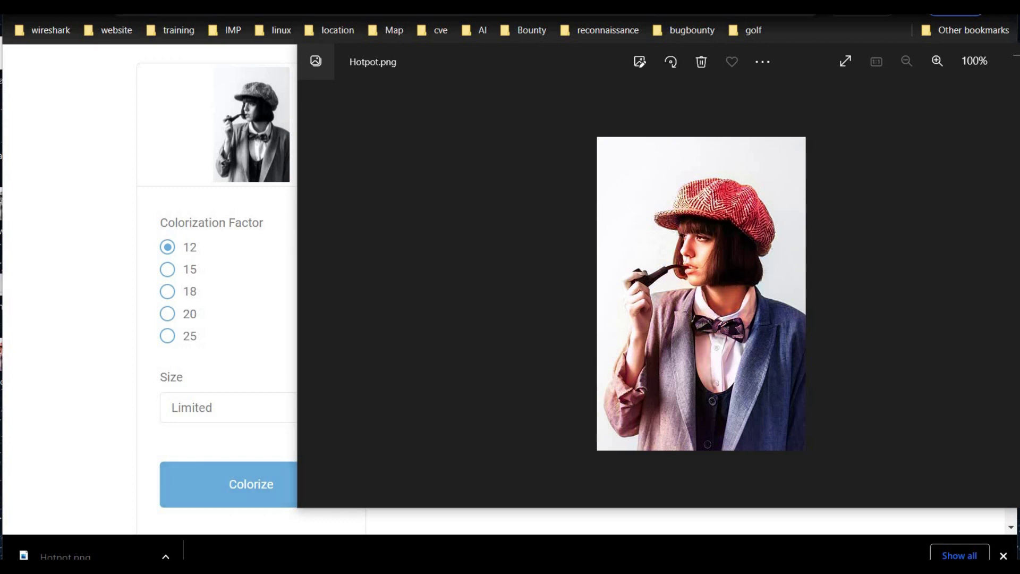
key("alt+F4")
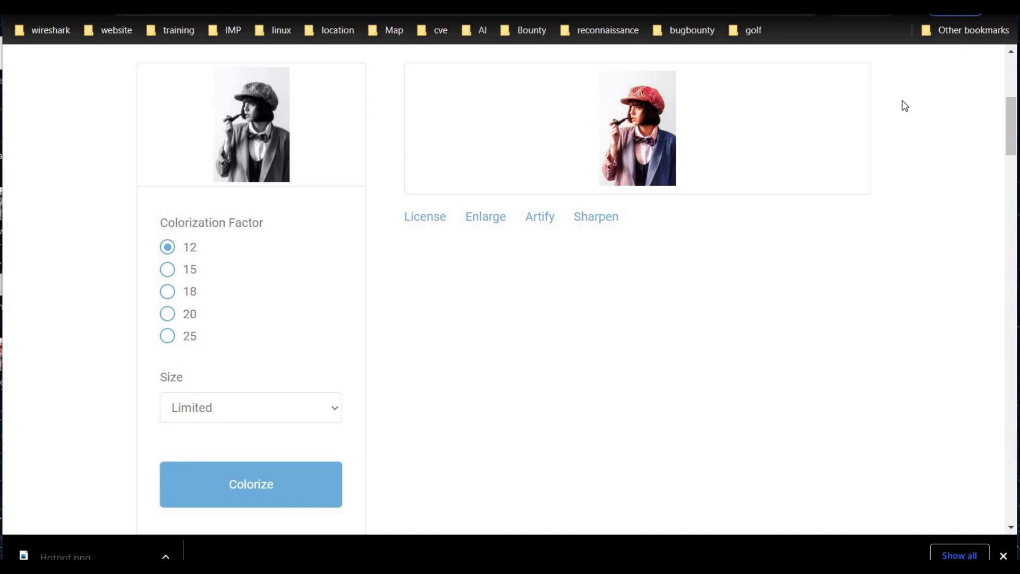
scroll(1011, 54, "up", 3)
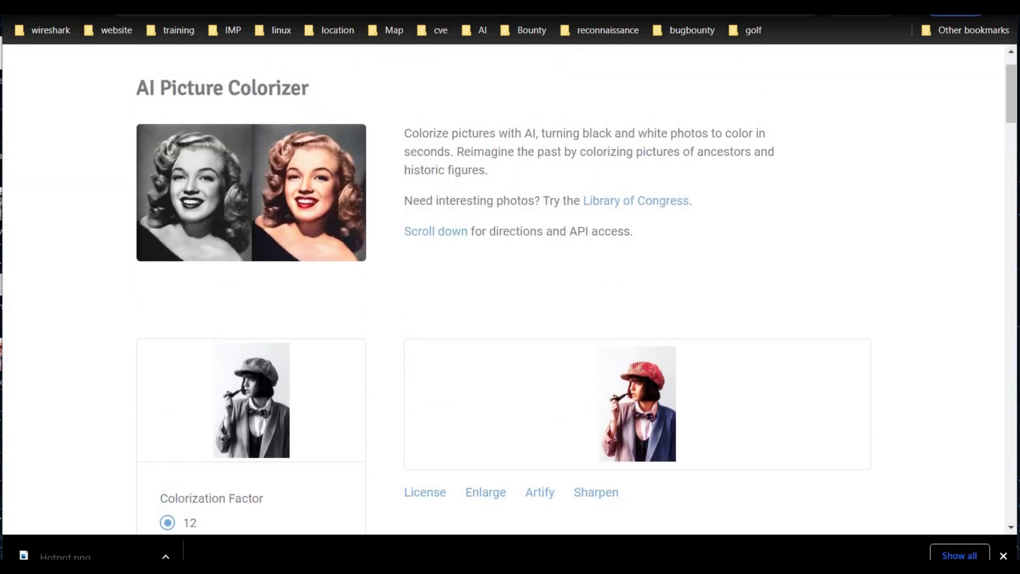
key("alt+Left")
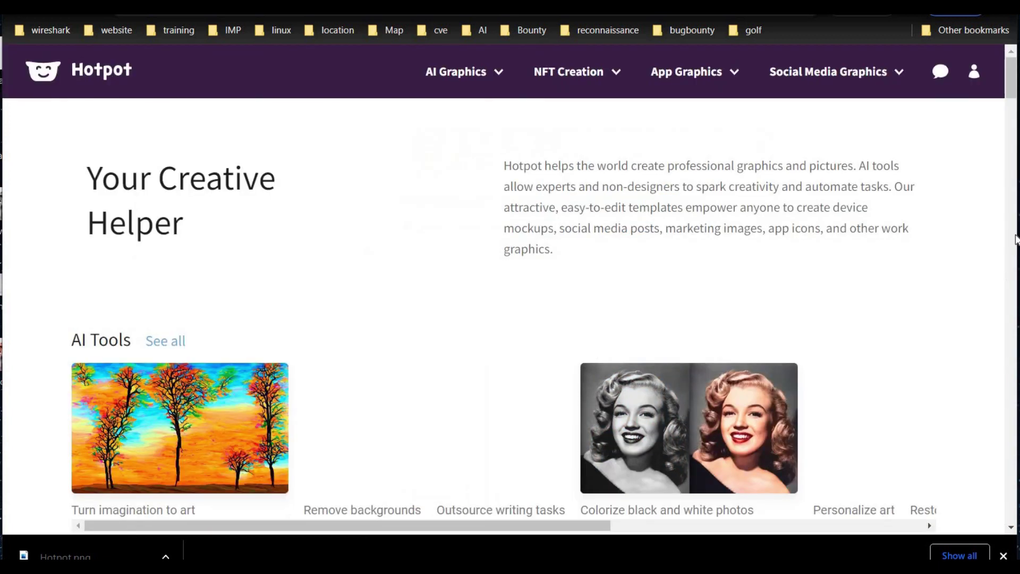
scroll(1011, 109, "down", 4)
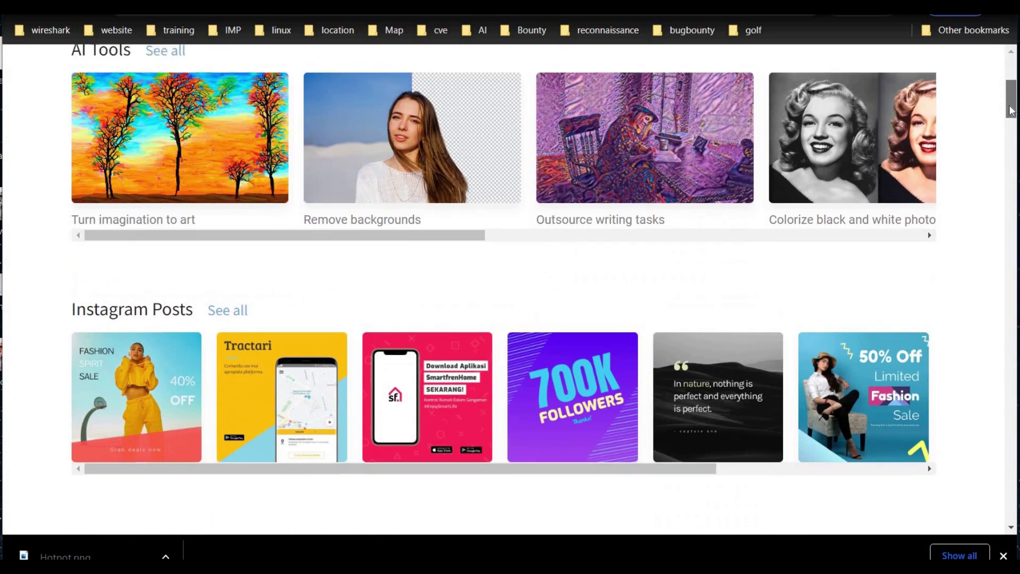
scroll(718, 239, "up", 1)
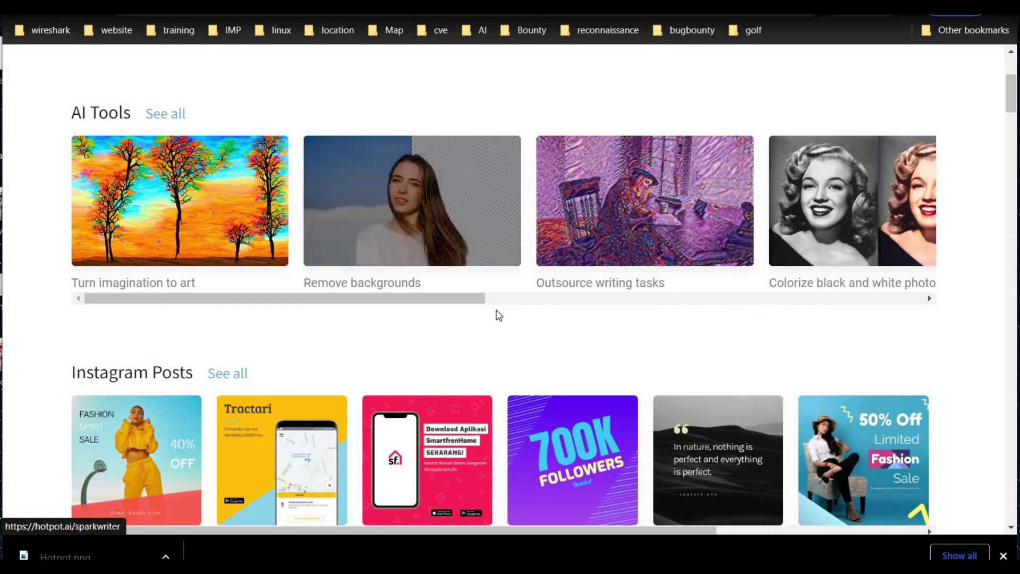
left_click_drag(482, 301, 804, 308)
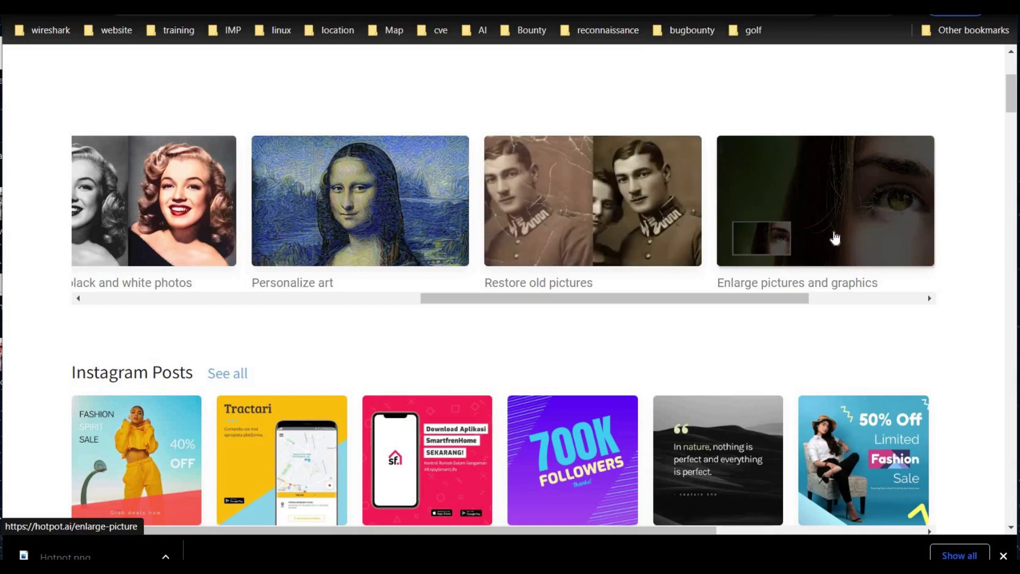
mouse_move(780, 305)
left_mouse_down()
mouse_move(913, 304)
mouse_move(717, 311)
left_mouse_up()
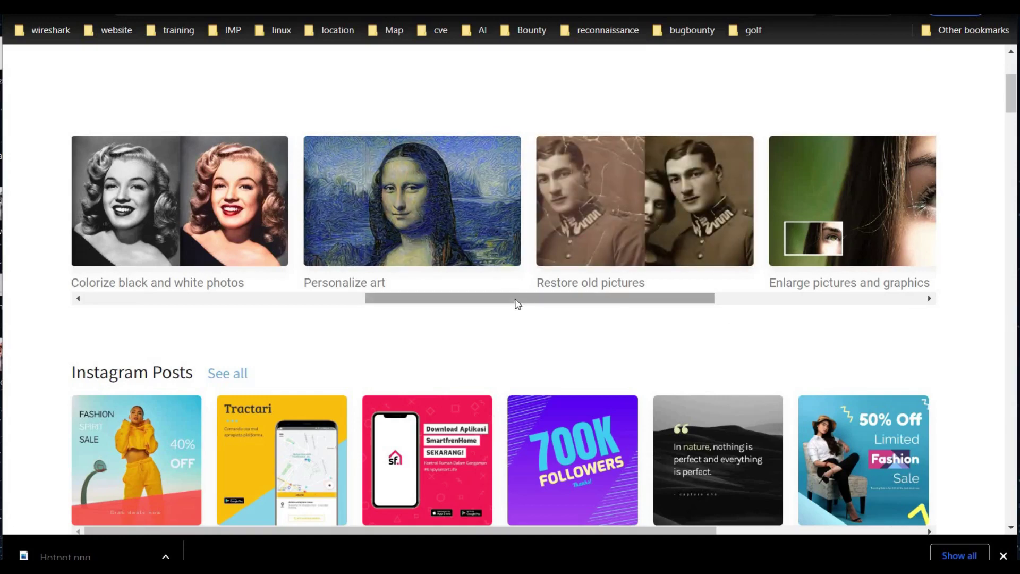
left_click_drag(516, 304, 398, 303)
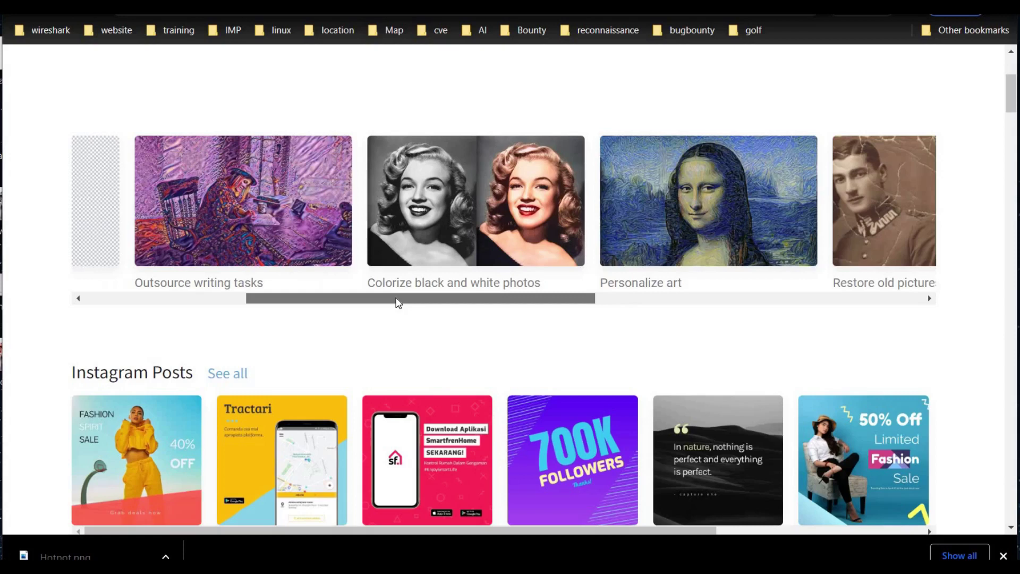
left_click_drag(370, 301, 196, 300)
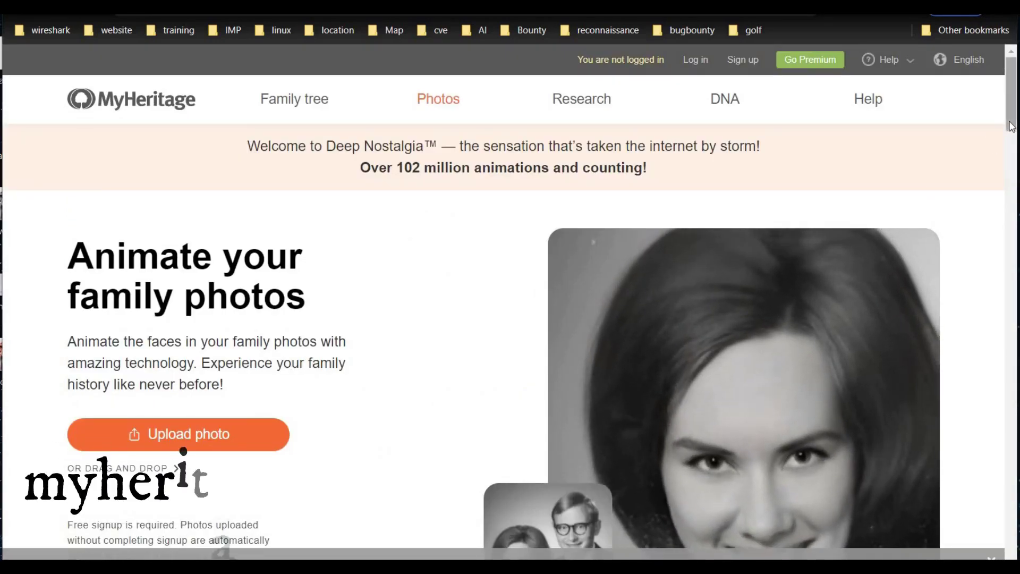
scroll(809, 109, "down", 2)
scroll(809, 109, "down", 1)
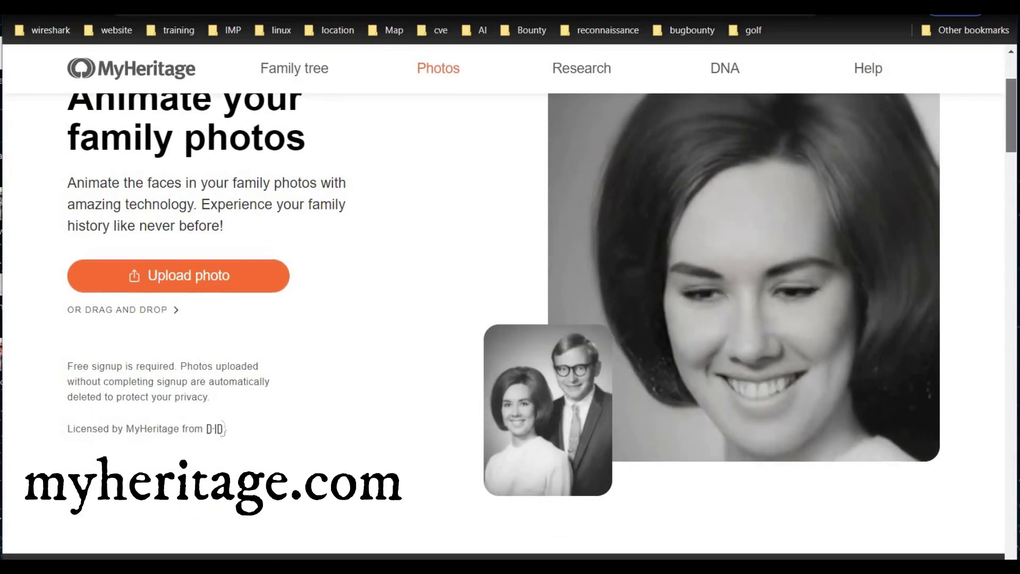
scroll(808, 110, "up", 1)
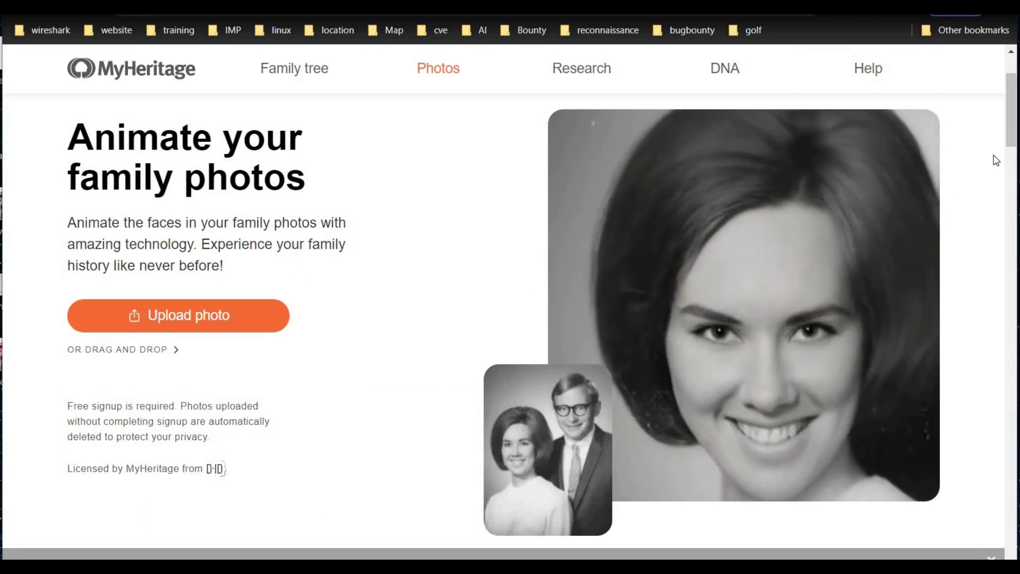
left_click_drag(1011, 120, 1012, 200)
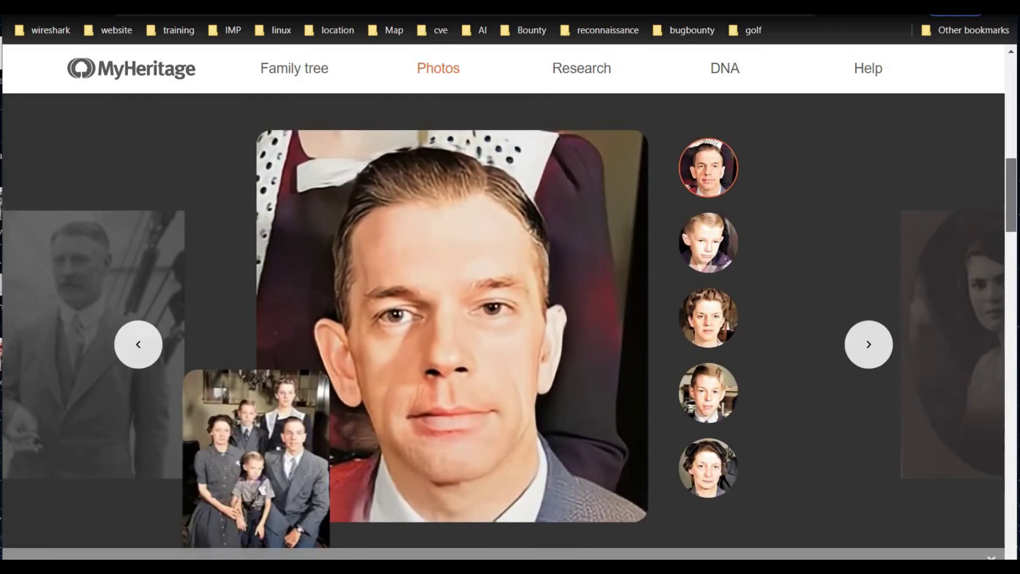
Step: Play and page through several Deep Nostalgia gallery portraits, then head to Magic Eraser
left_click(450, 318)
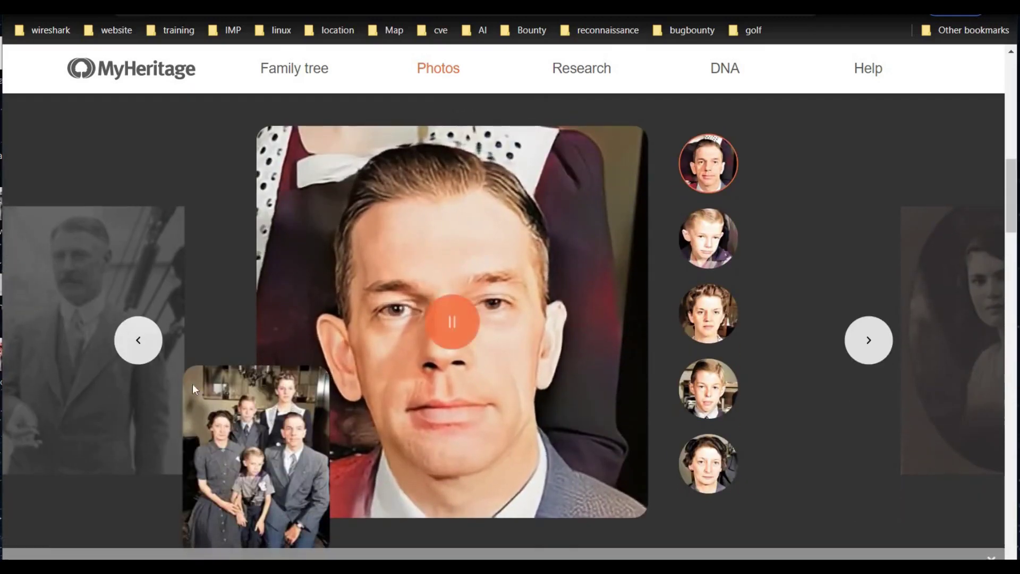
left_click(869, 343)
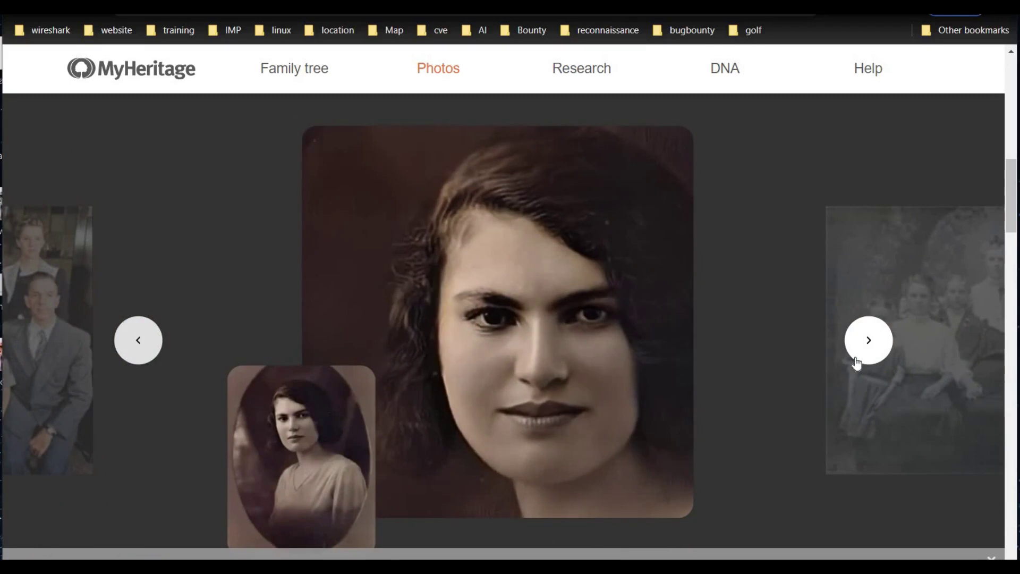
left_click(495, 319)
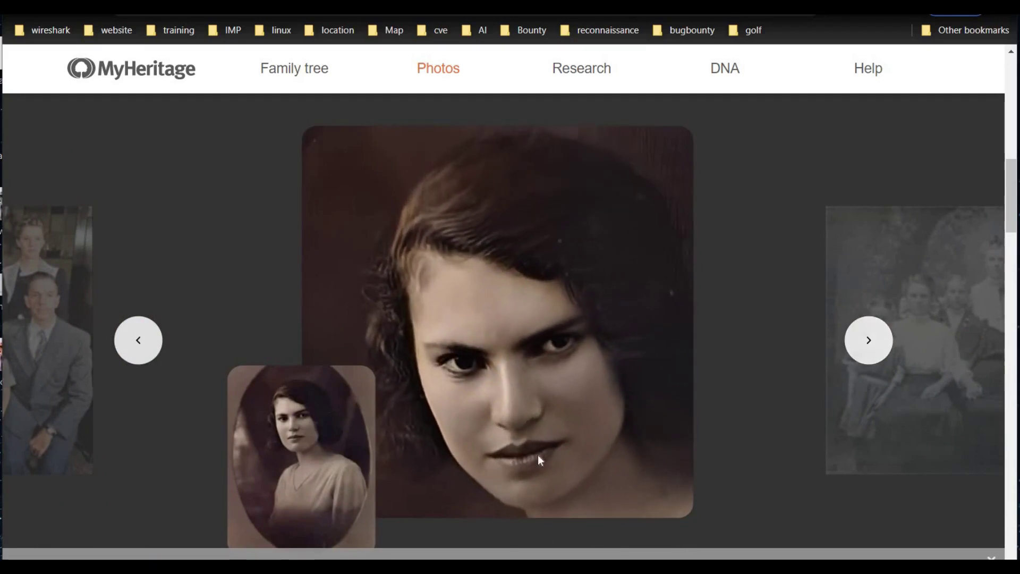
left_click(870, 341)
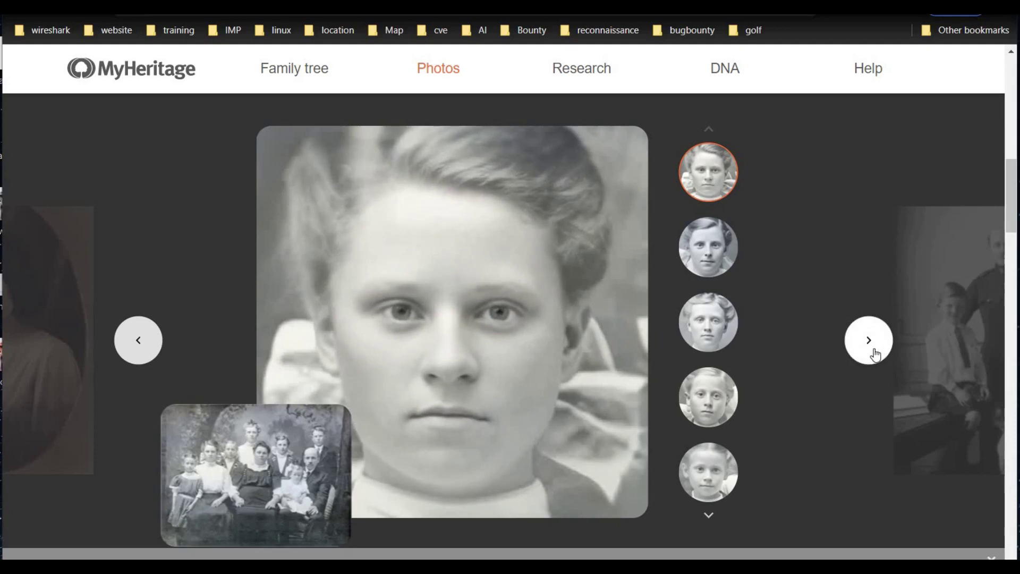
left_click(870, 345)
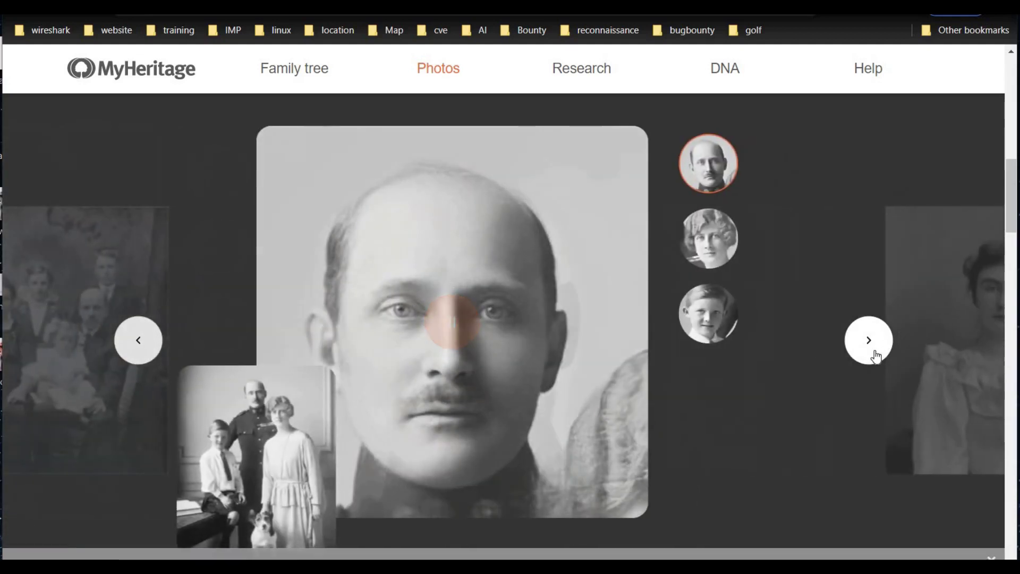
left_click(869, 344)
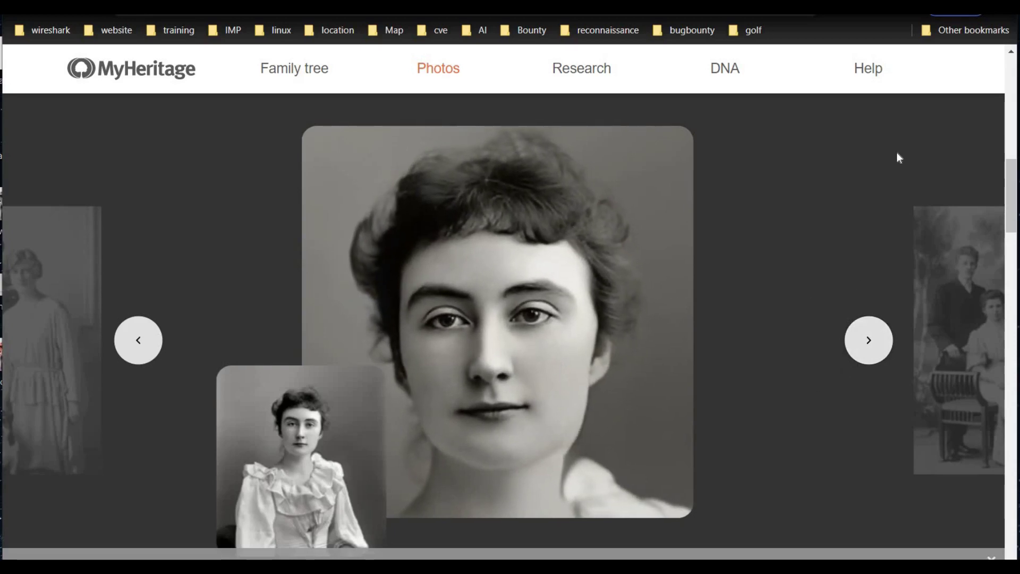
left_click(1013, 53)
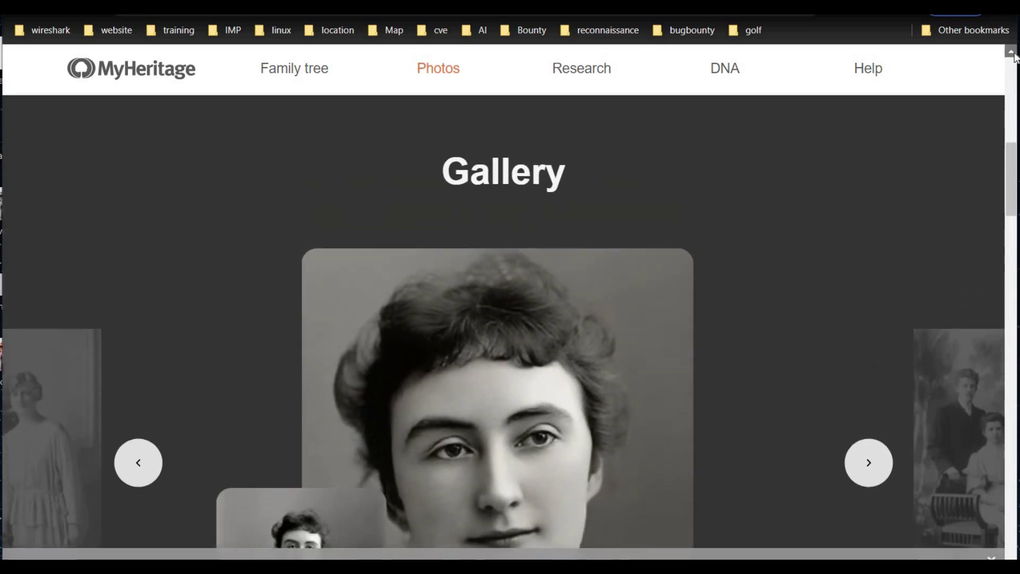
left_click(1013, 54)
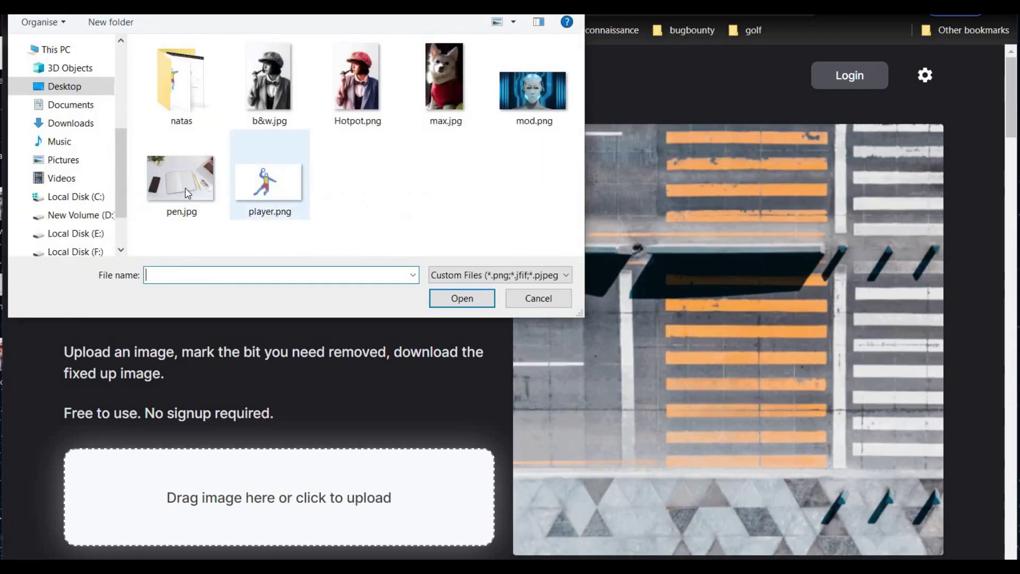
Step: Upload pen.jpg, brush over the yellow pencil, and erase it
double_click(172, 180)
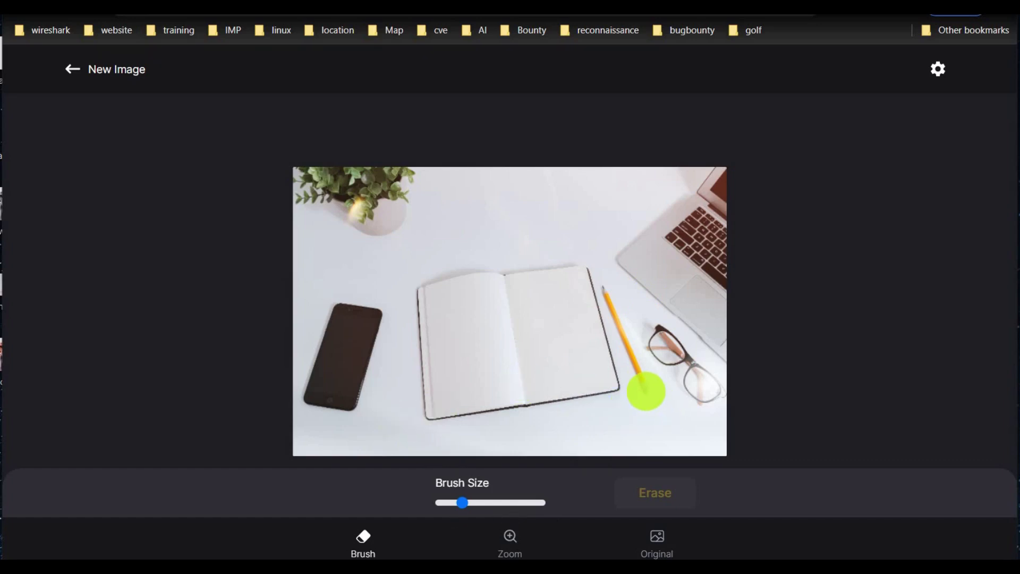
left_click_drag(644, 386, 618, 307)
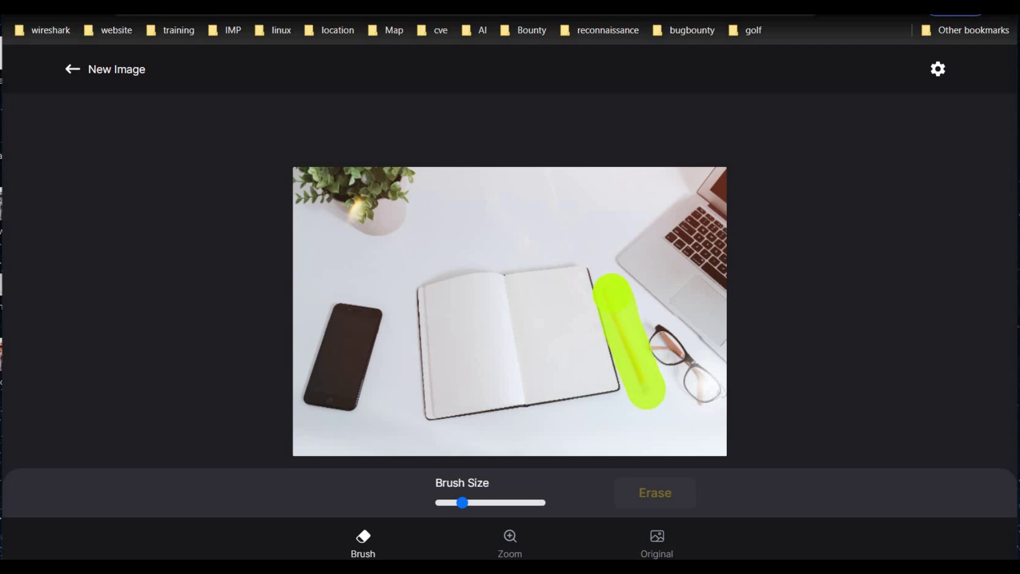
left_click(657, 489)
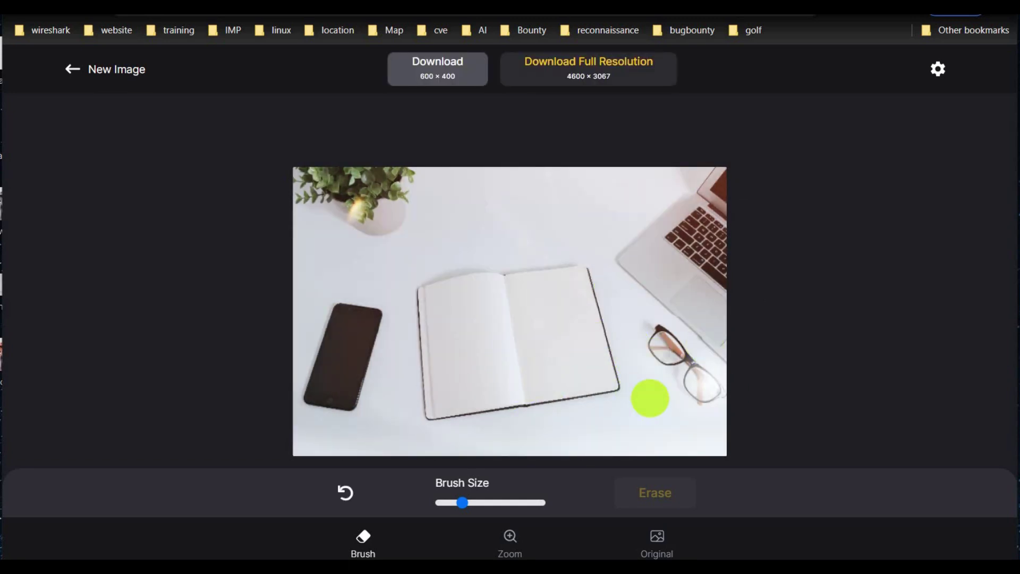
Step: Compare against the original photo, then brush over the black phone and erase it
left_click(657, 543)
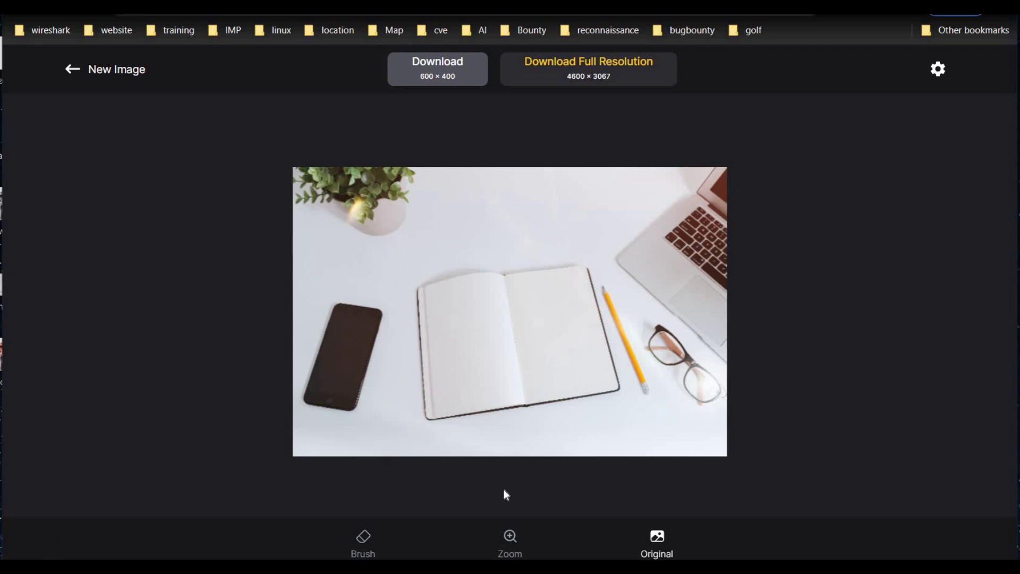
left_click(365, 539)
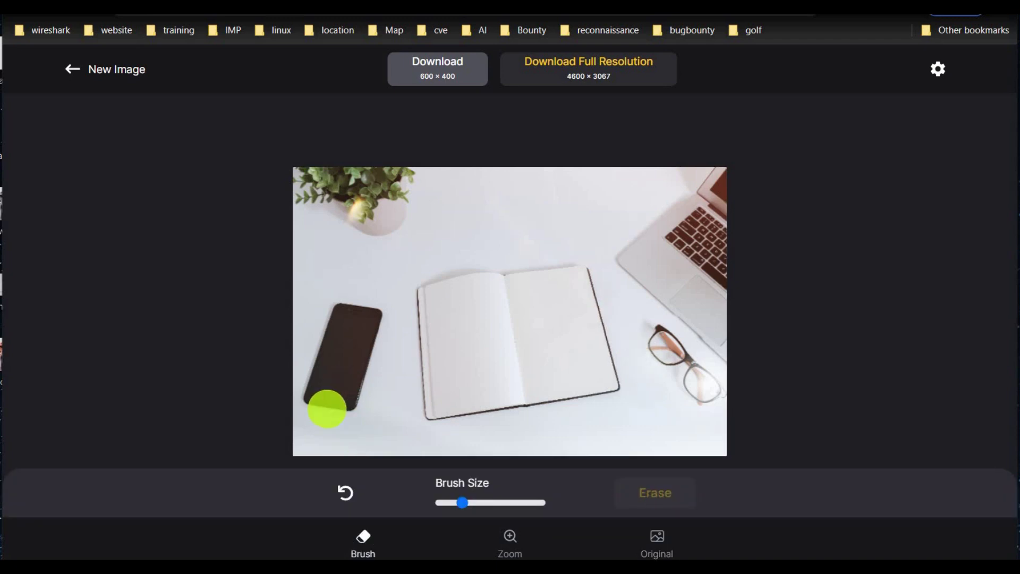
mouse_move(318, 405)
left_mouse_down()
mouse_move(335, 323)
mouse_move(362, 359)
mouse_move(338, 399)
mouse_move(351, 335)
left_mouse_up()
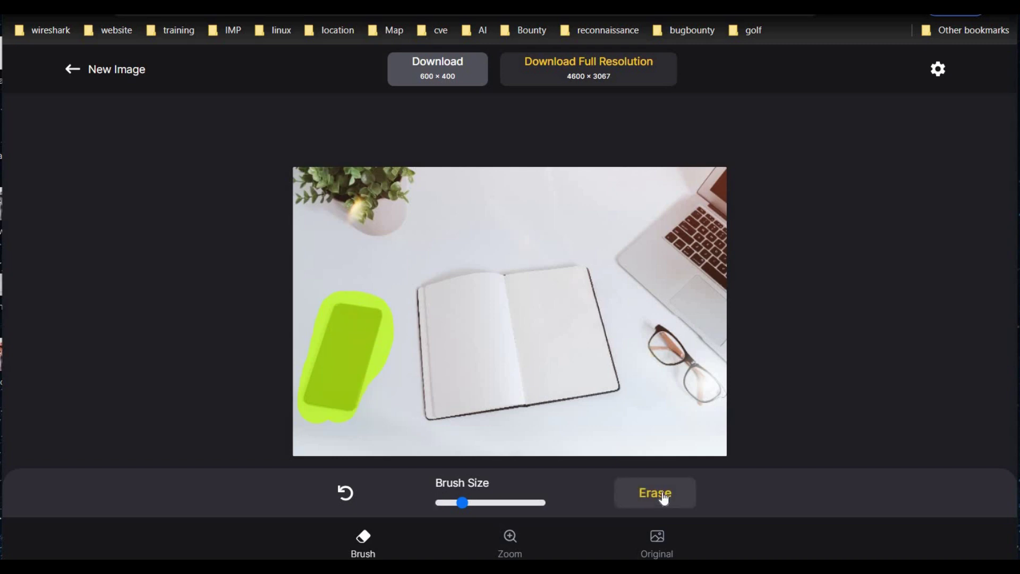
left_click(656, 493)
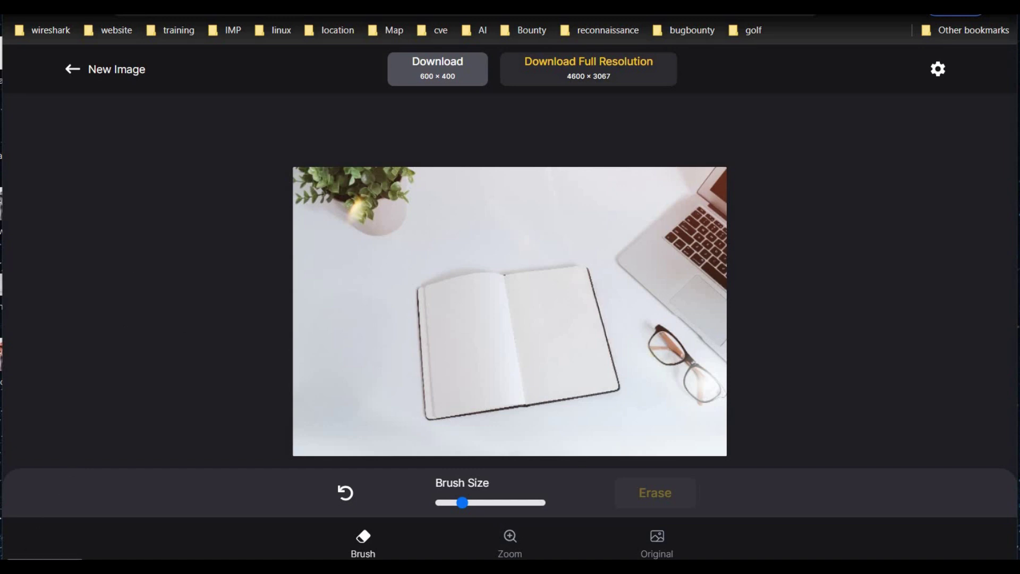
Step: Cycle forward two browser tabs to reach the Animated Drawings page
key("ctrl+Tab")
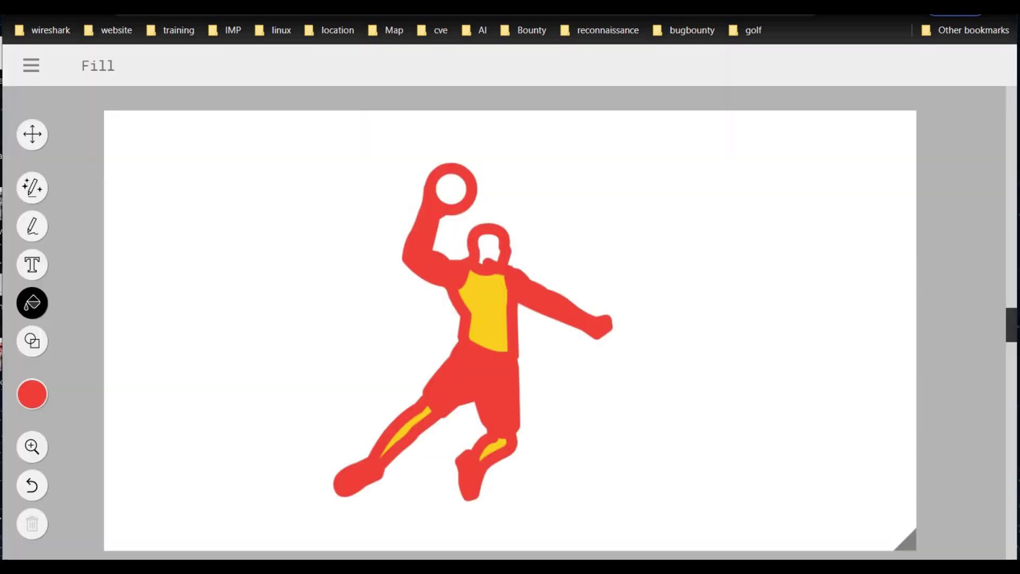
key("ctrl+Tab")
key("ctrl+Tab")
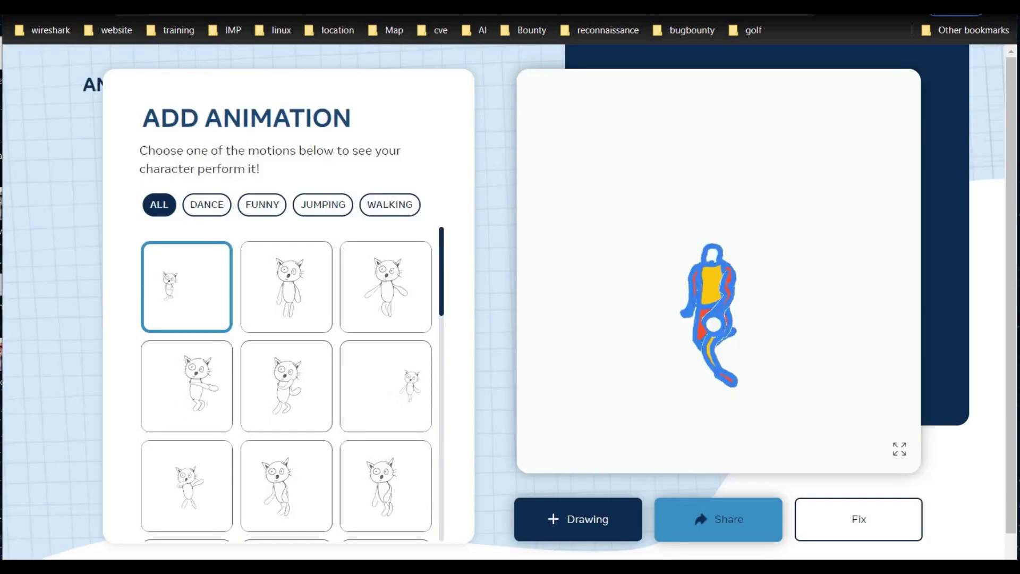